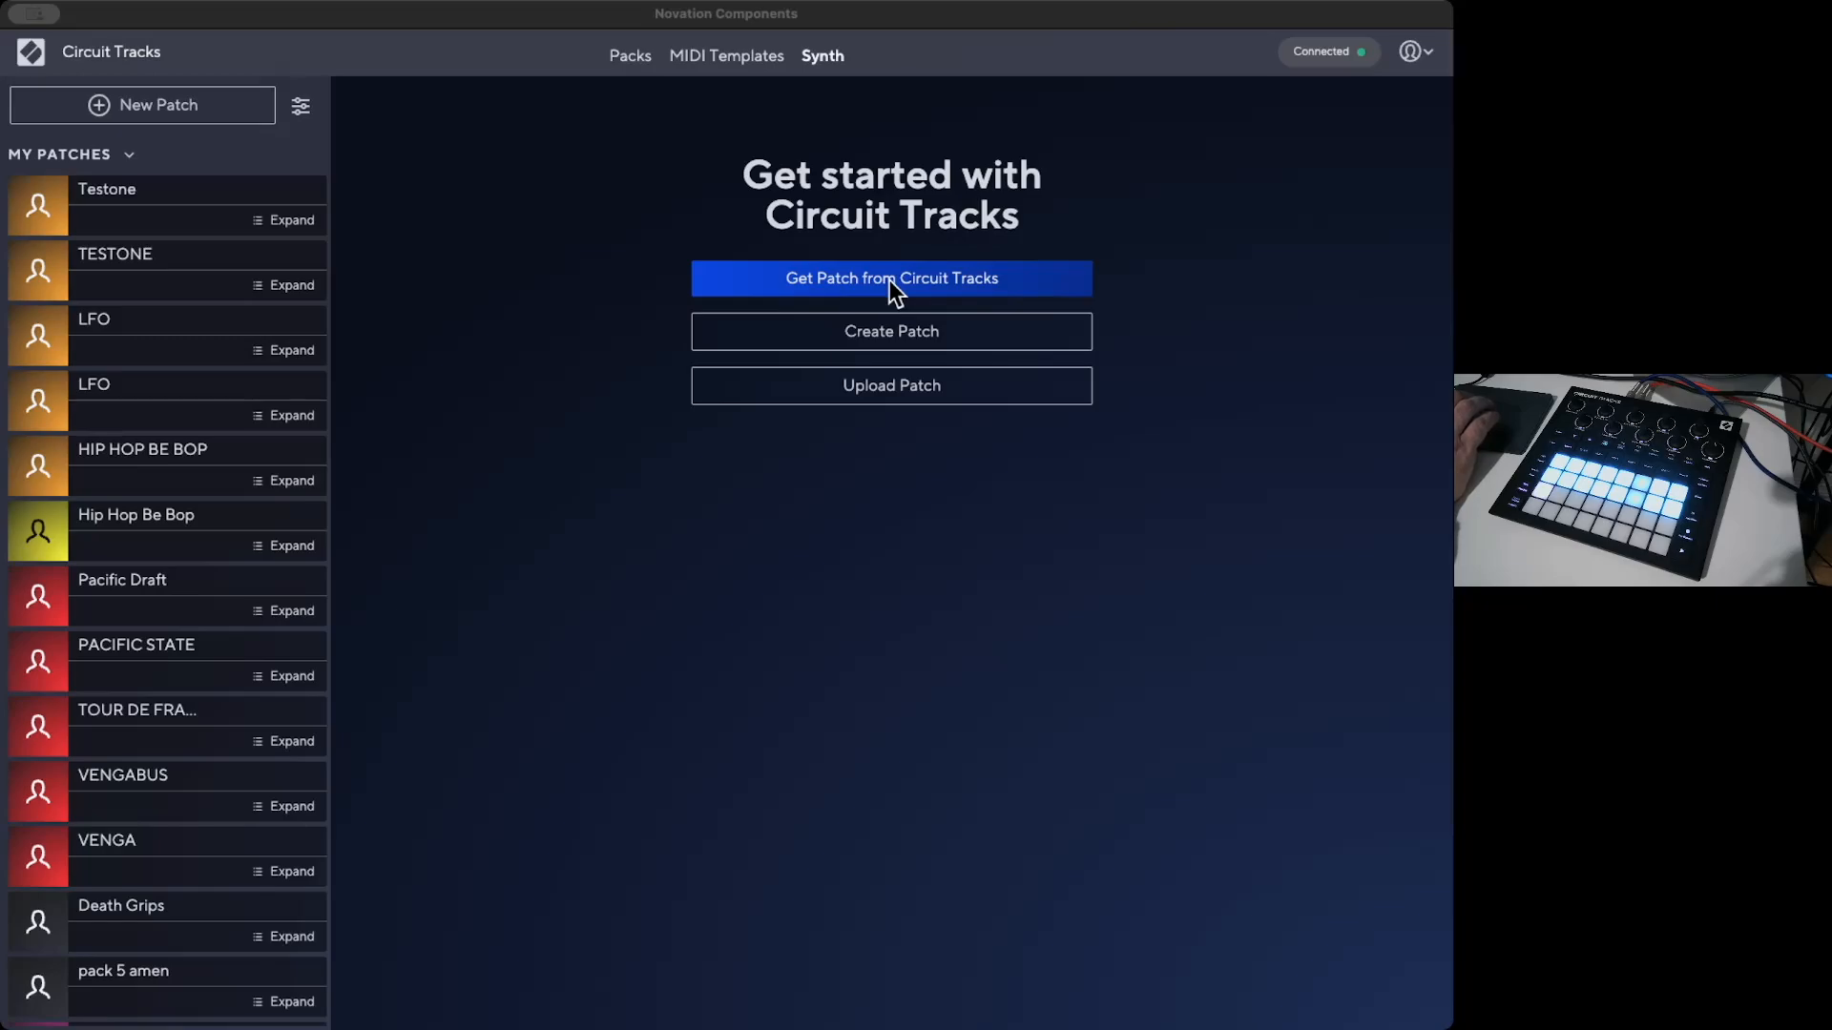
Step: Get the Sandstorm Lead patch from Pack 27 on the connected Circuit Tracks
{"action": "left_click", "coordinate": [889, 278]}
{"action": "left_click", "coordinate": [889, 279]}
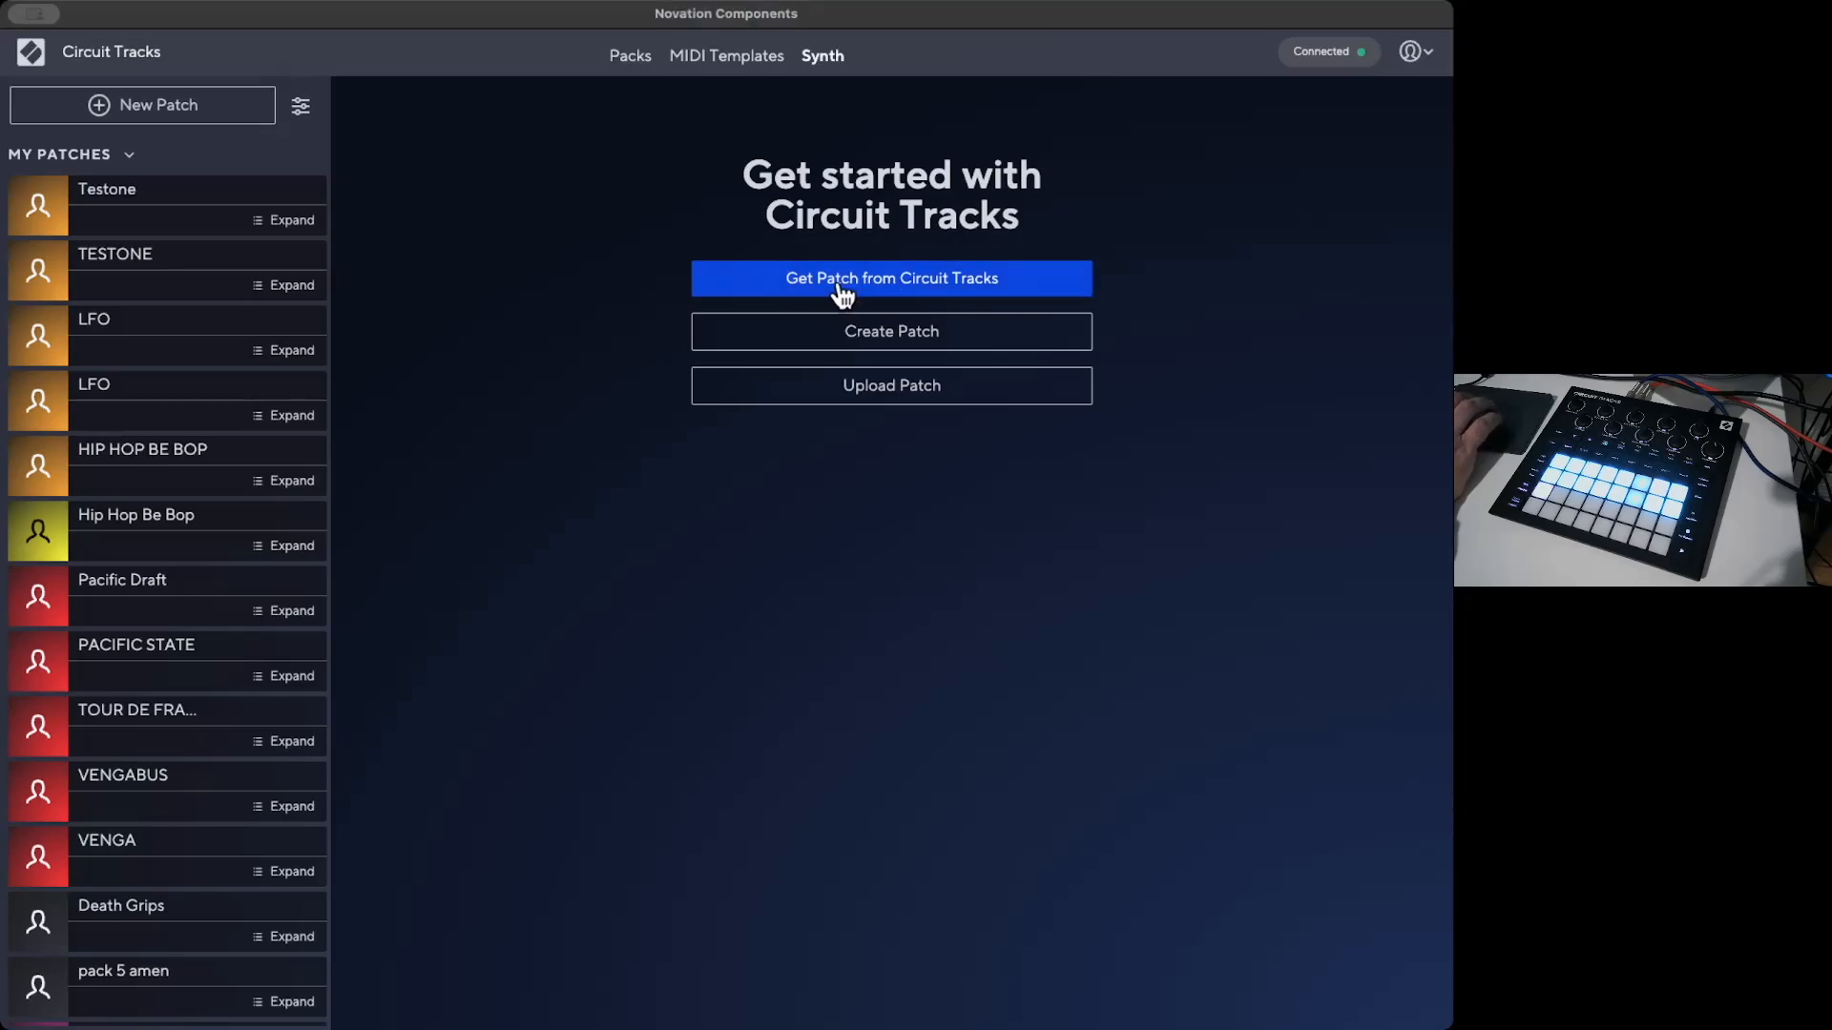
{"action": "left_click", "coordinate": [597, 586]}
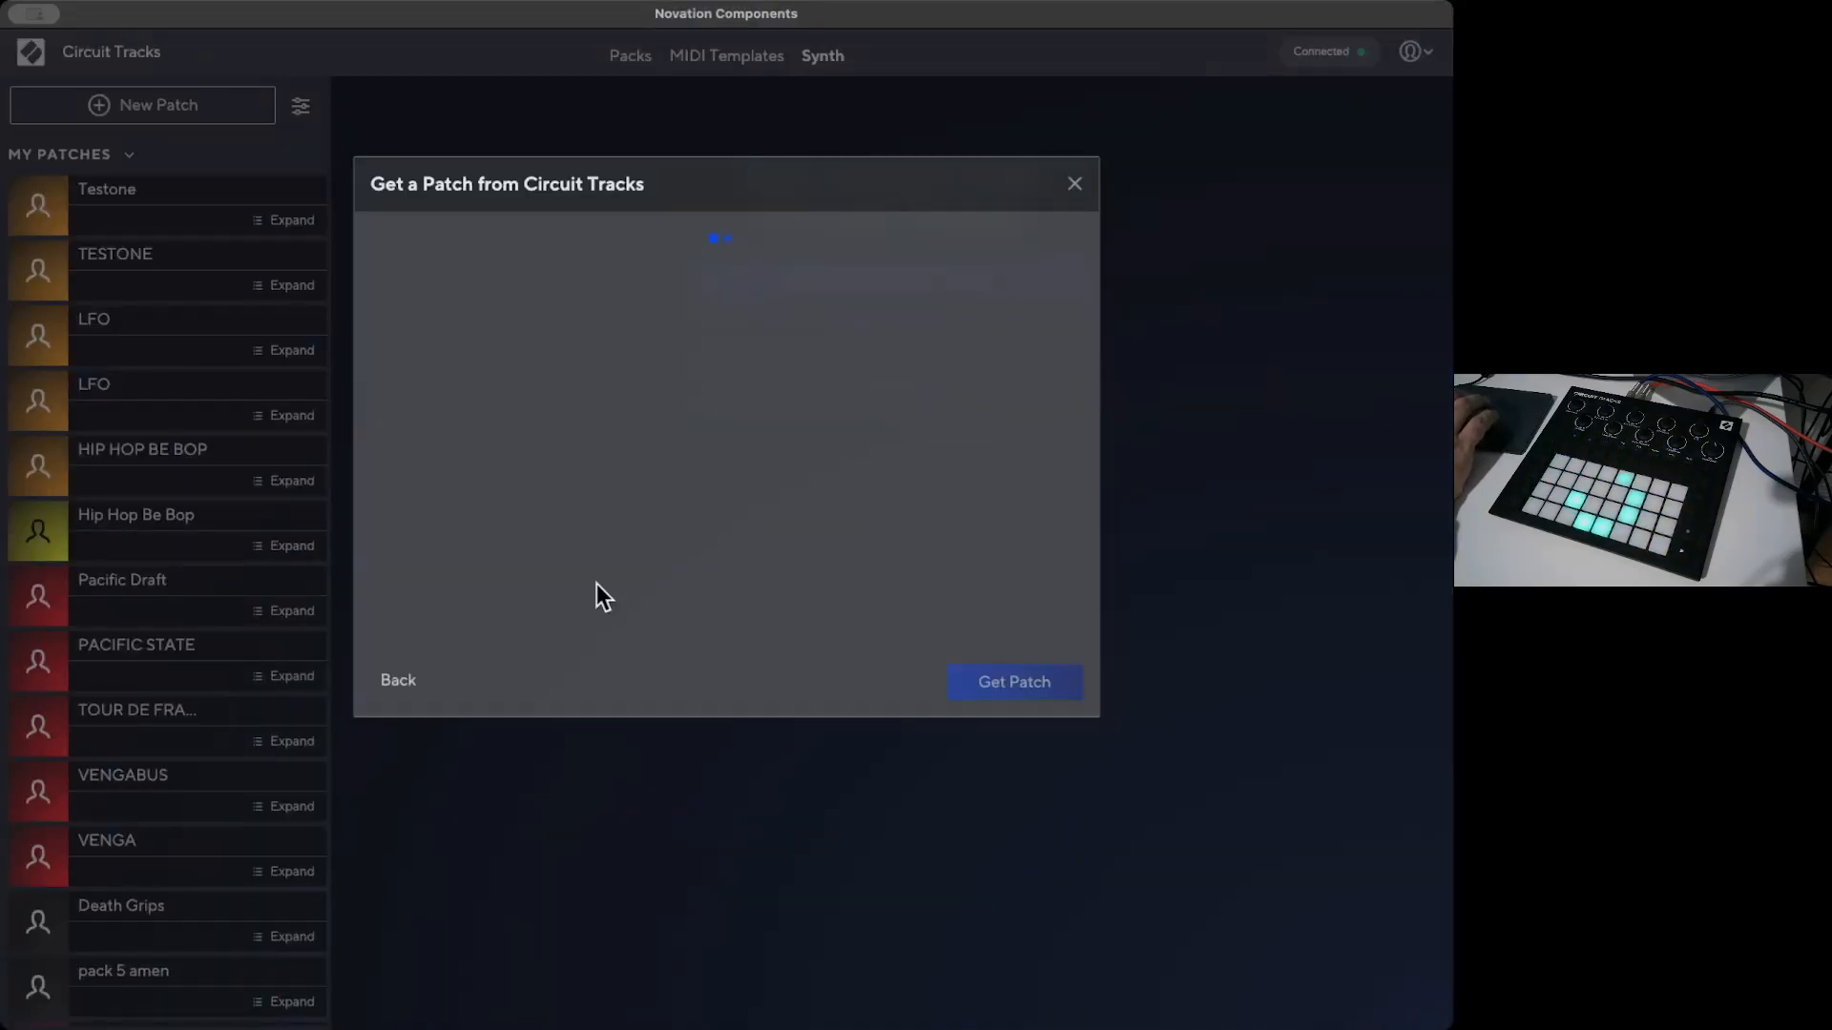
{"action": "scroll", "coordinate": [600, 597], "scroll_direction": "down", "scroll_amount": 15}
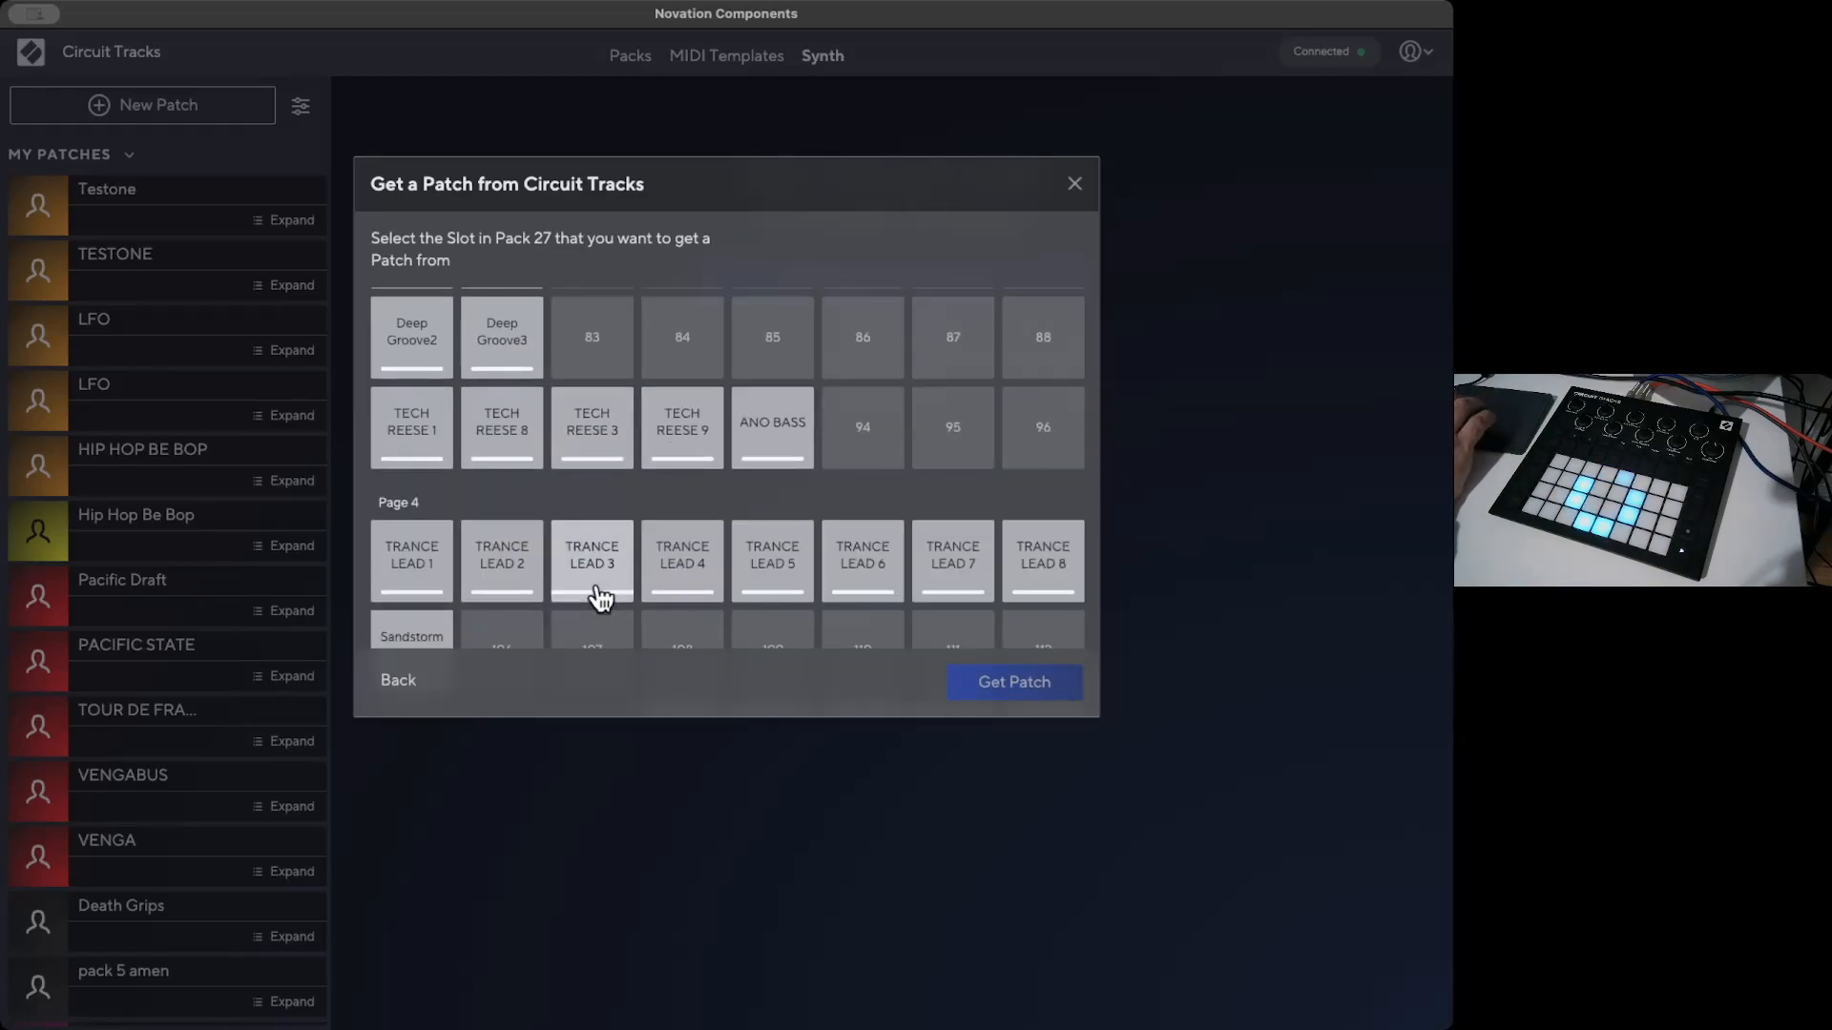
{"action": "left_click", "coordinate": [413, 625]}
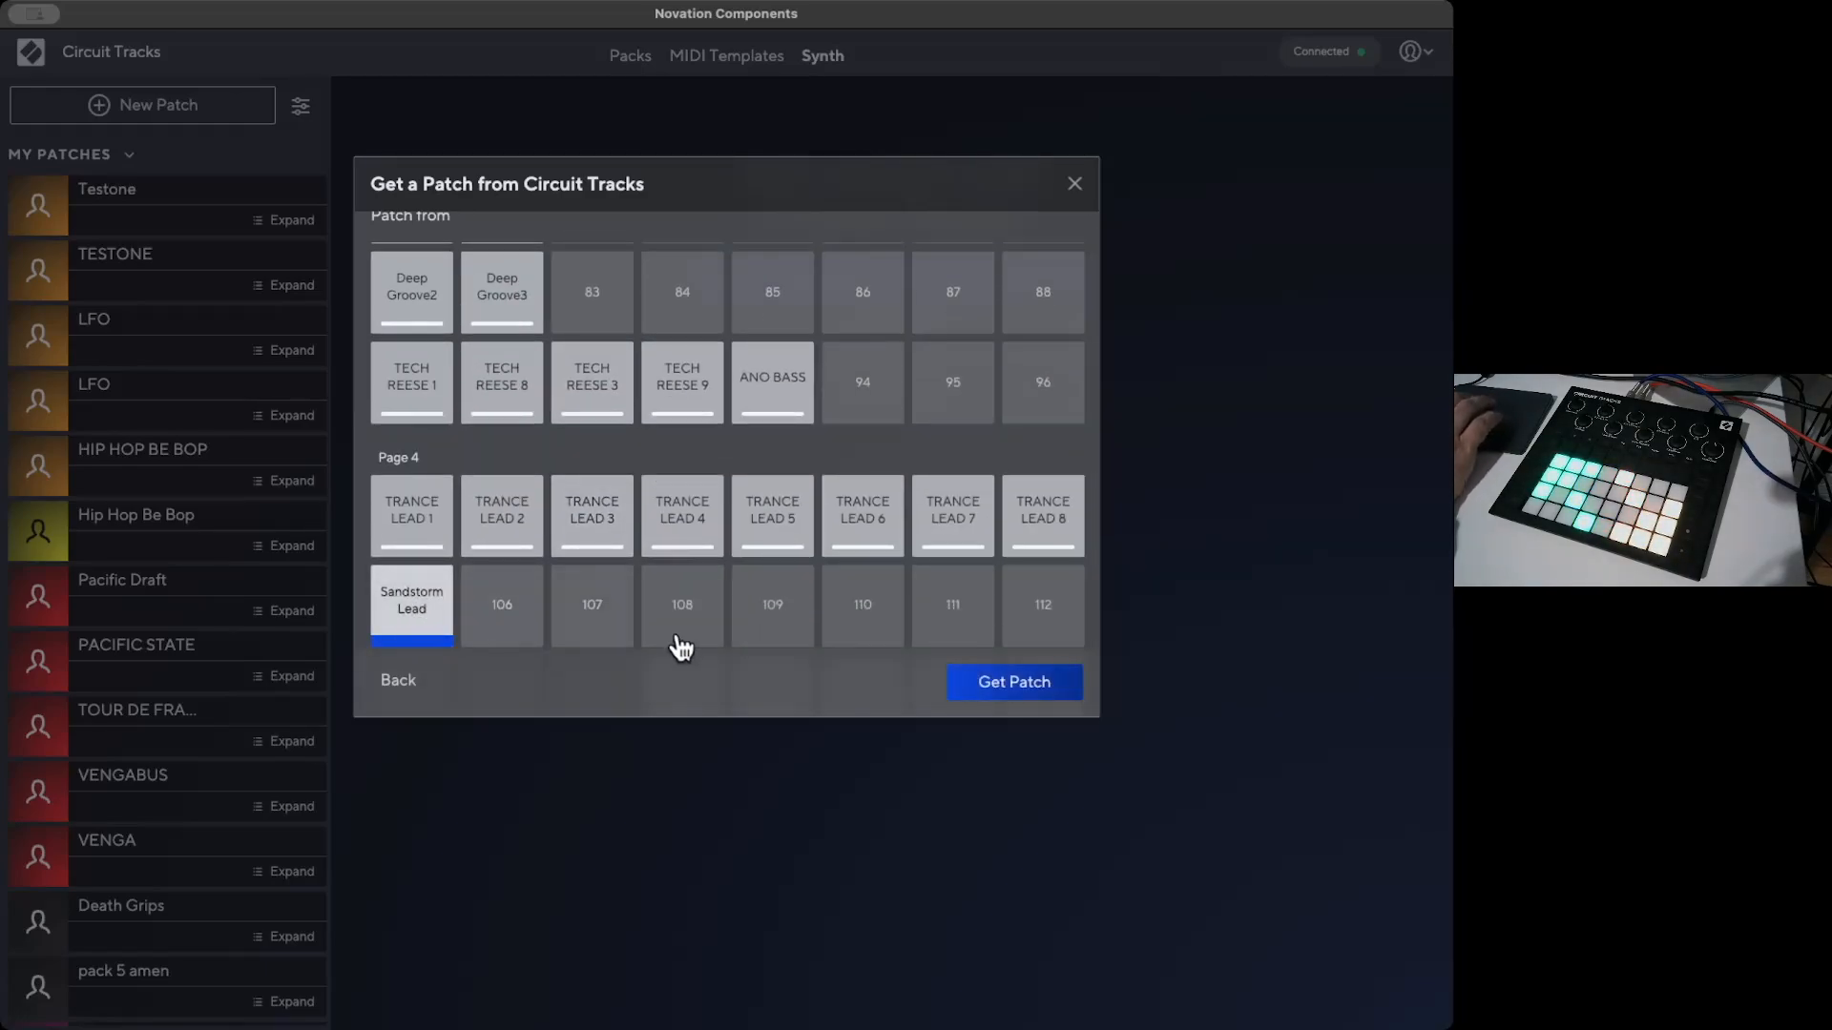
{"action": "left_click", "coordinate": [1004, 700]}
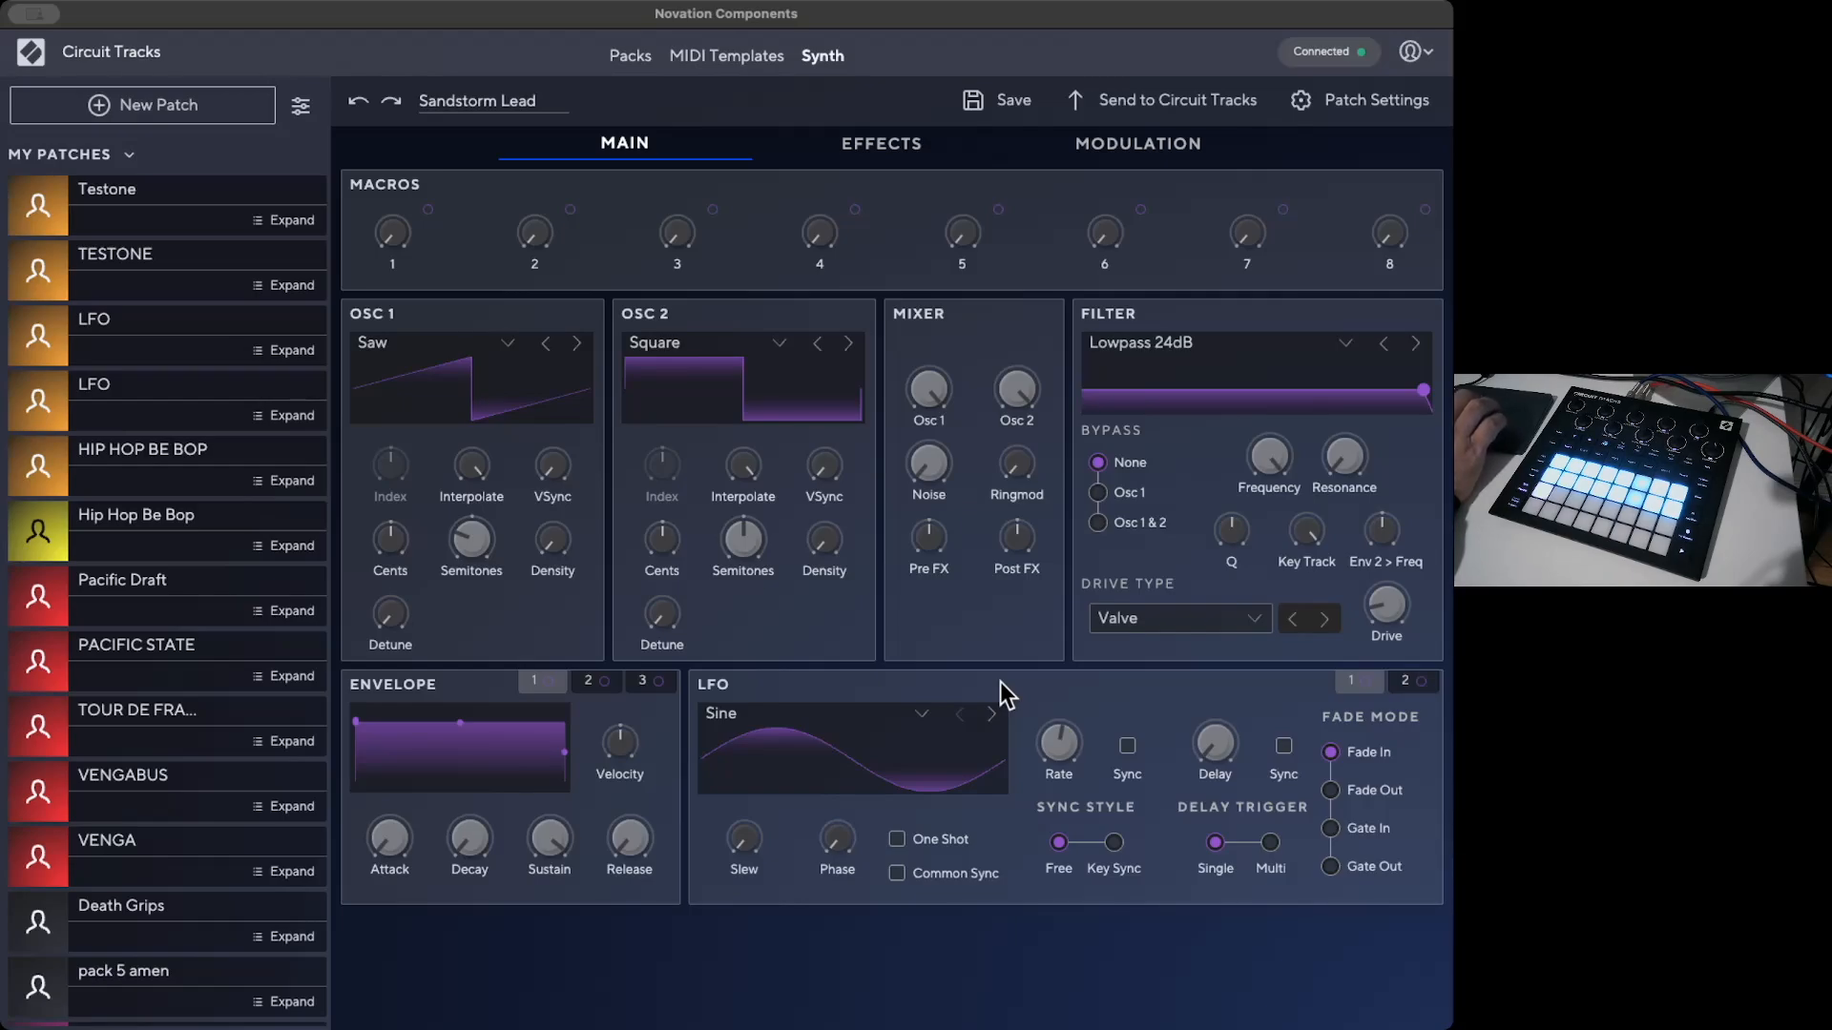
Step: Examine the Sandstorm Lead patch's LFO waveform choices, effects and modulation settings
{"action": "left_click", "coordinate": [891, 734]}
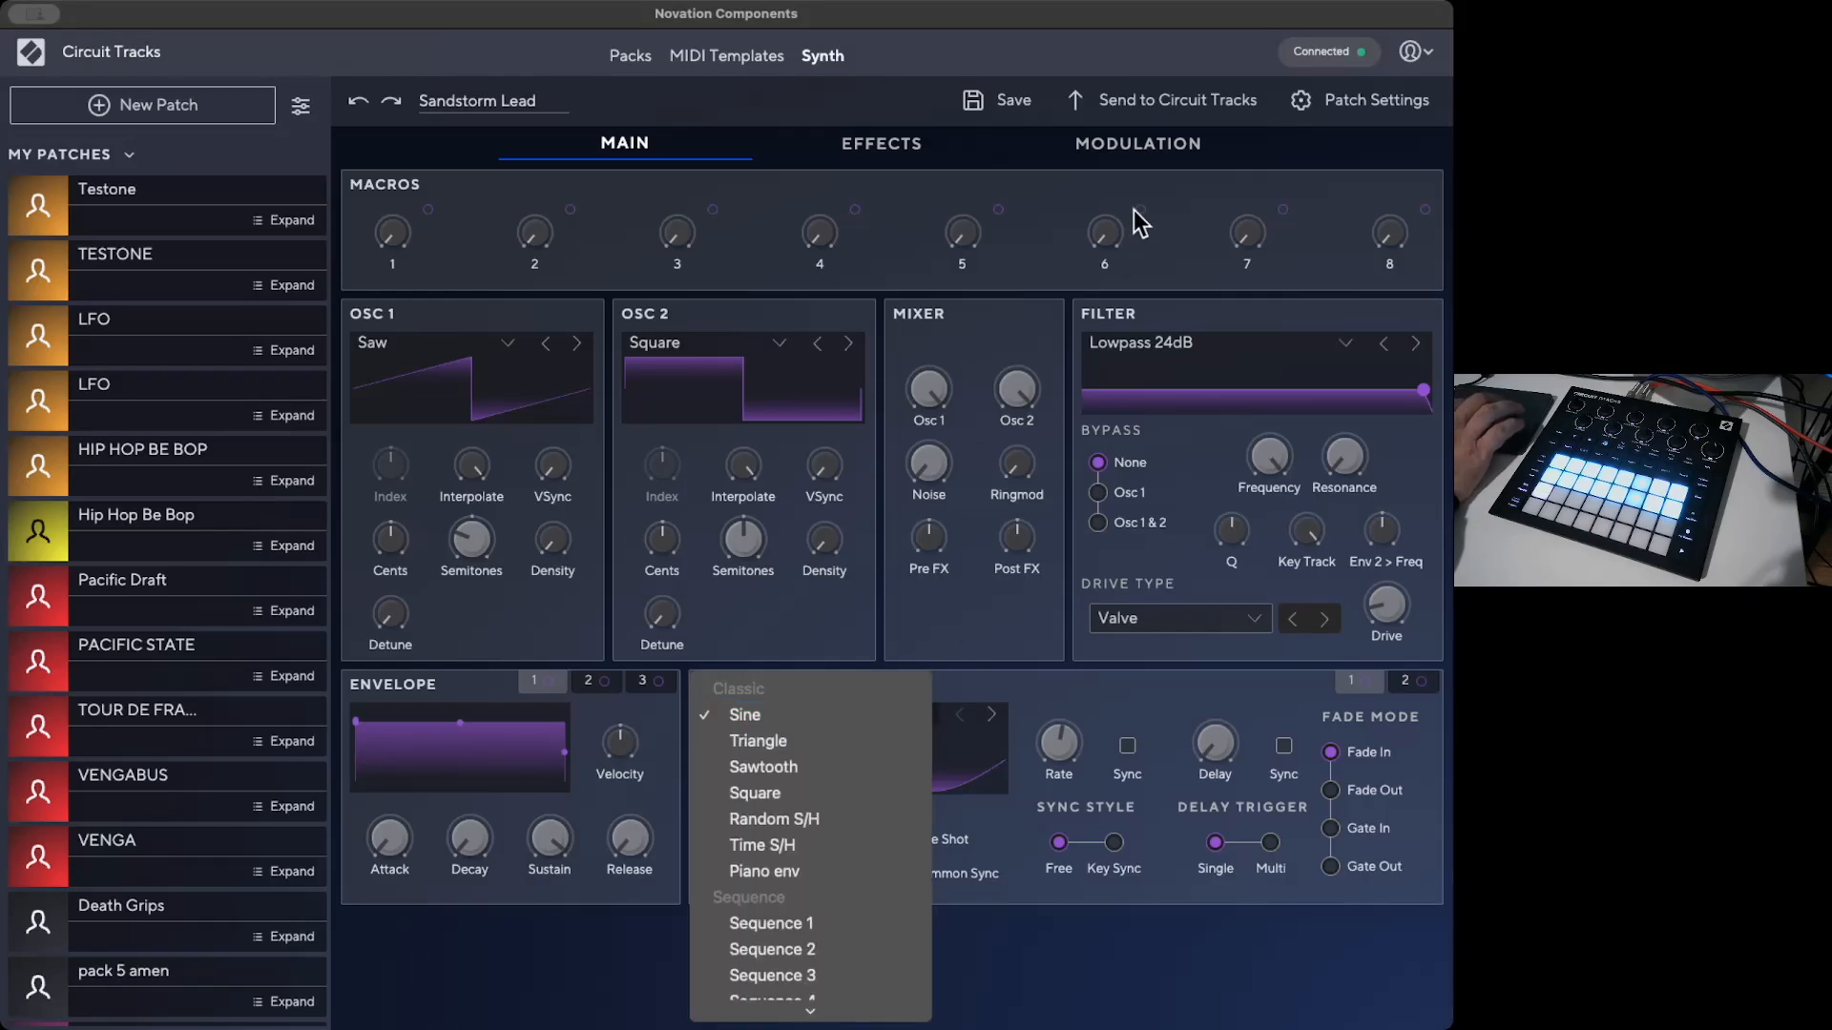
{"action": "left_click", "coordinate": [889, 145]}
{"action": "left_click", "coordinate": [889, 148]}
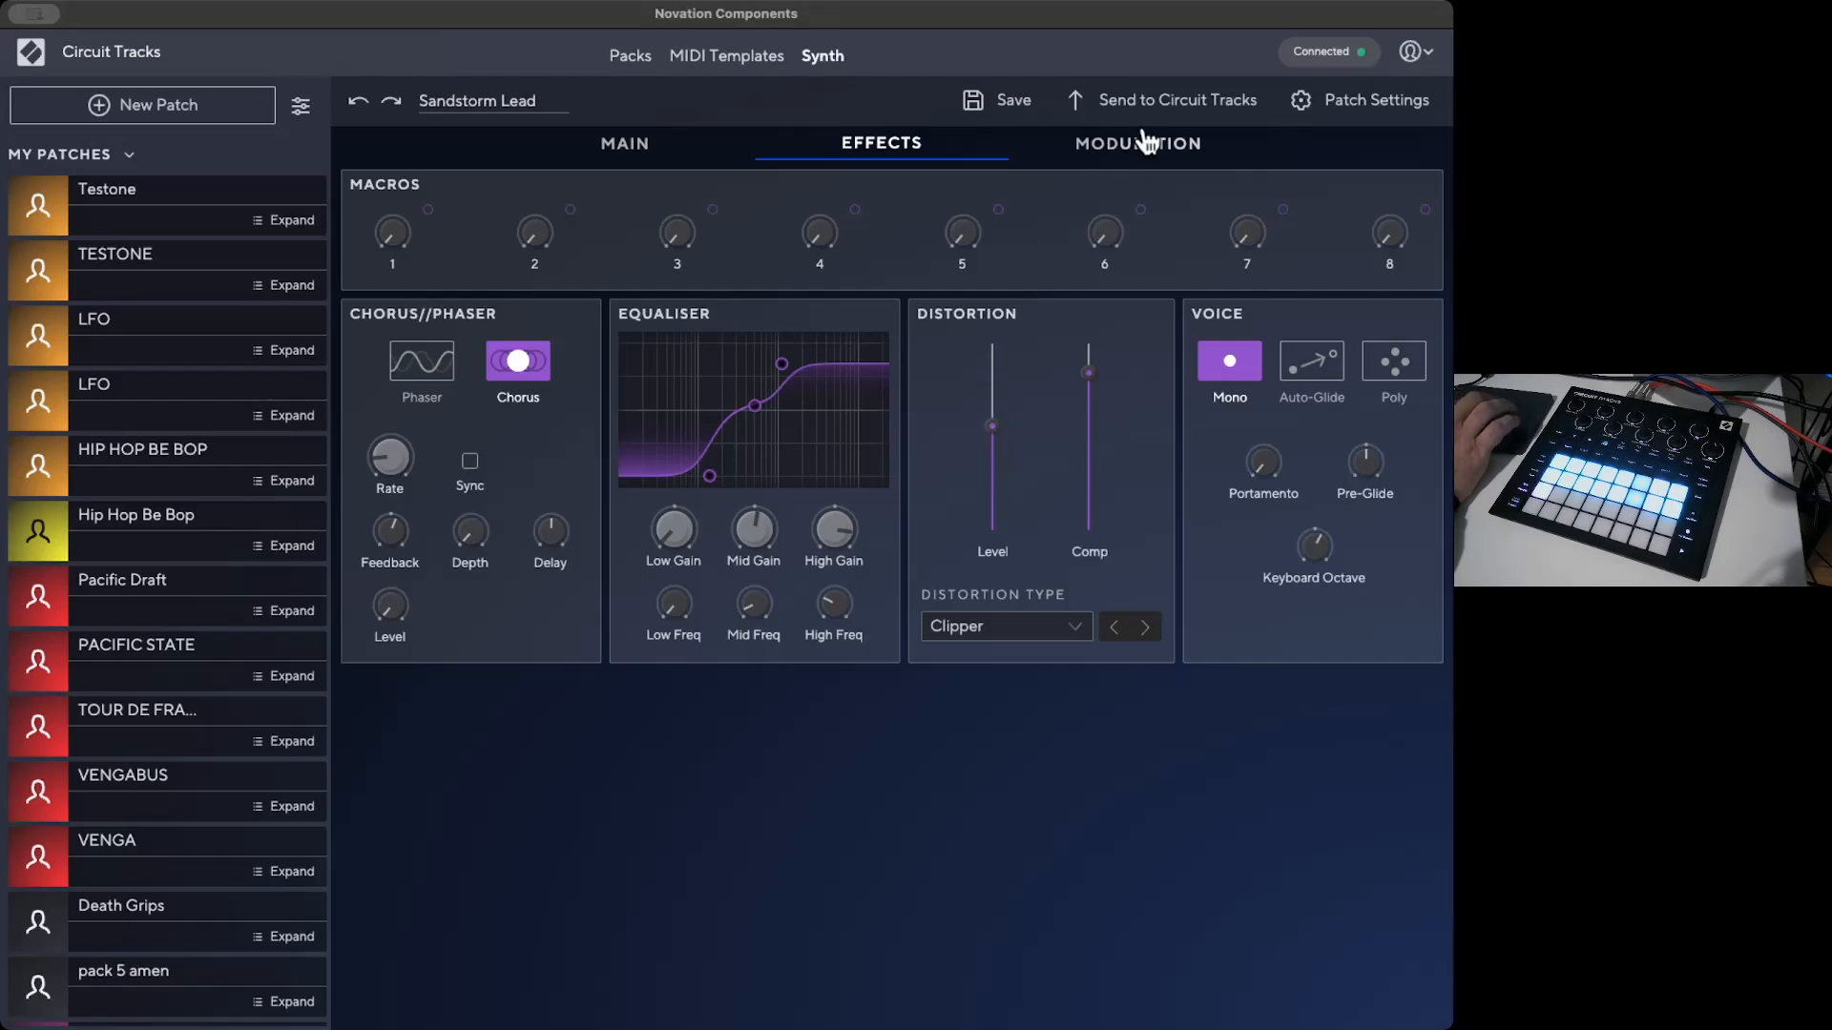
{"action": "left_click", "coordinate": [1141, 153]}
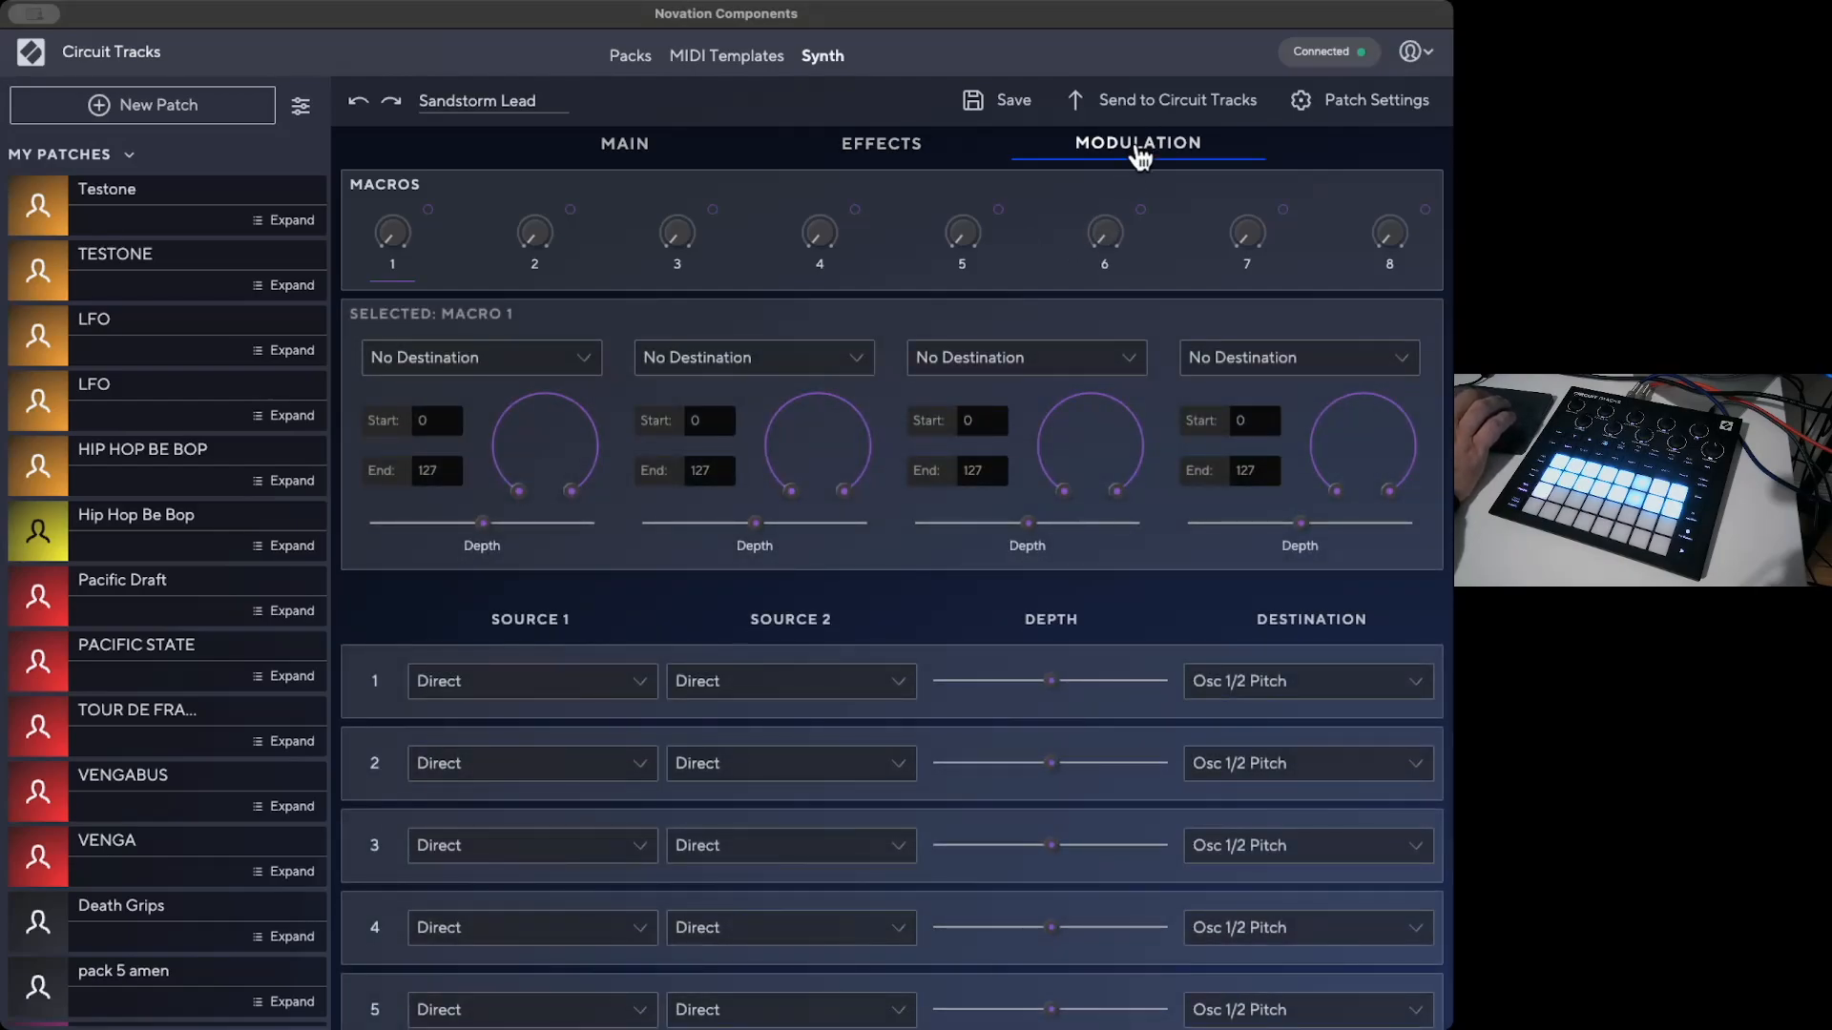
{"action": "left_click", "coordinate": [627, 153]}
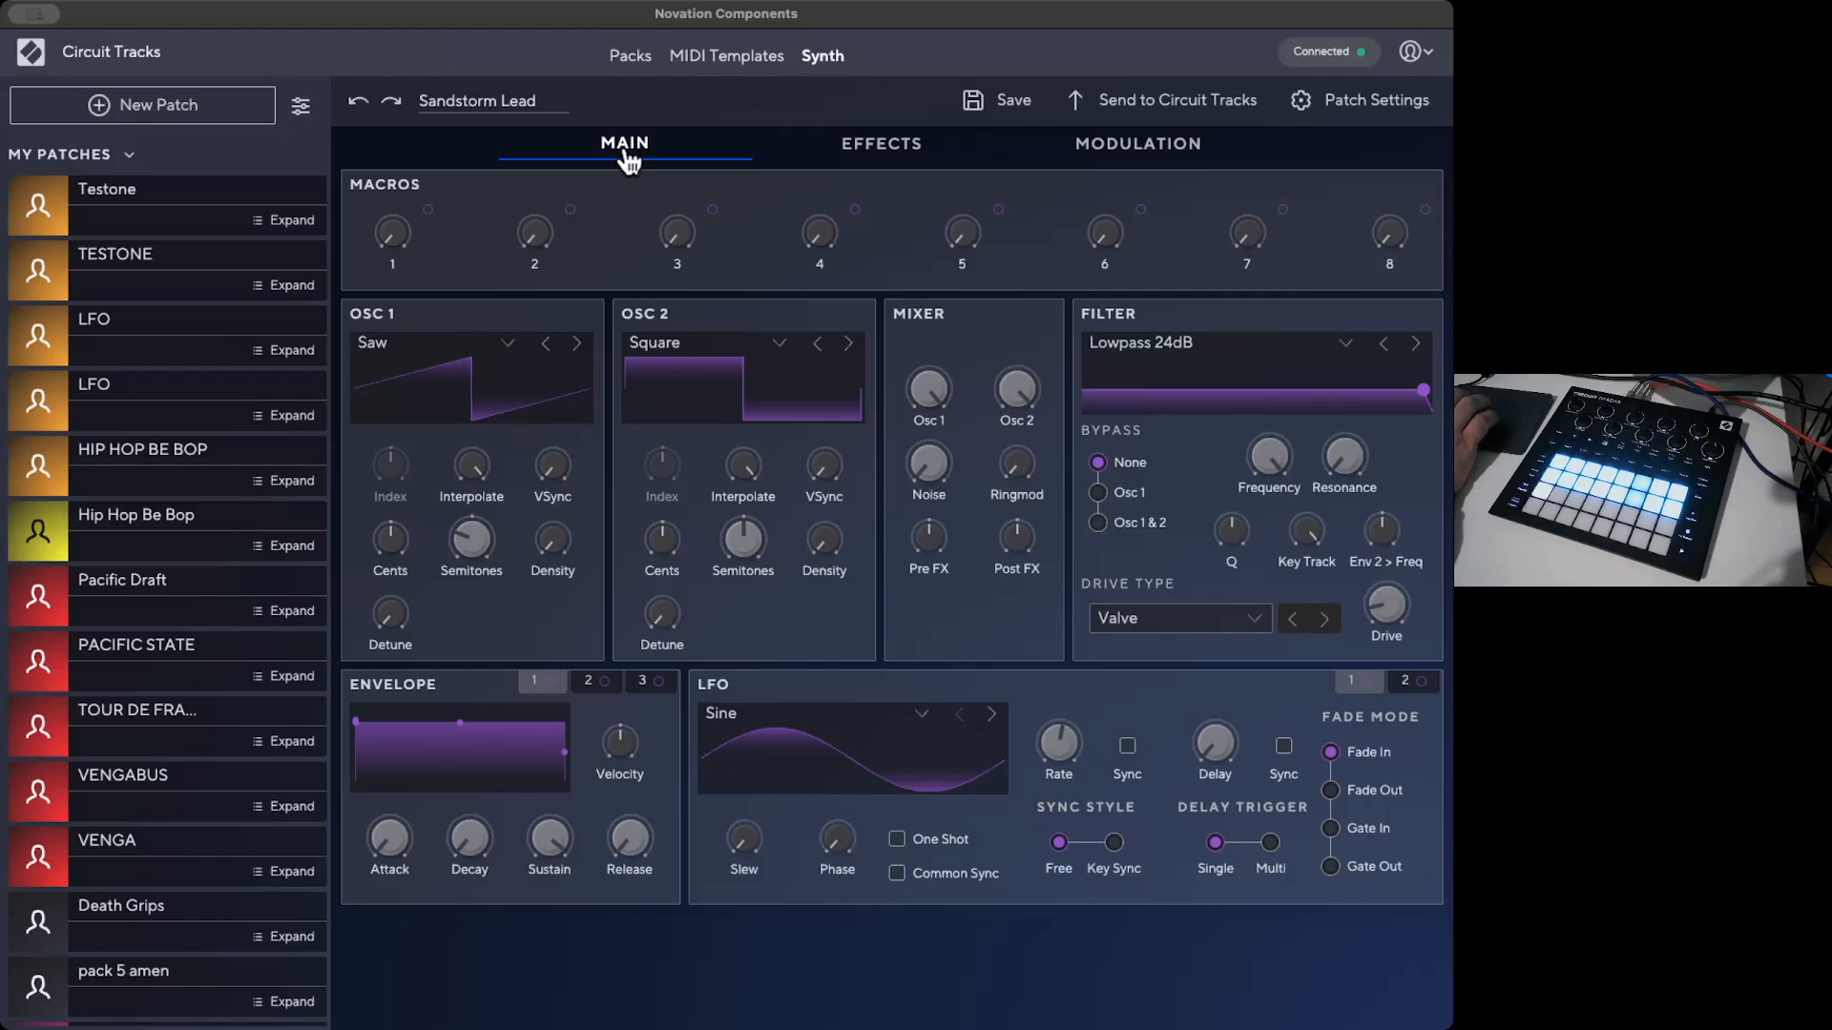
Step: Create a new patch from the synth start page and raise its mixer Post FX level
{"action": "left_click", "coordinate": [821, 59]}
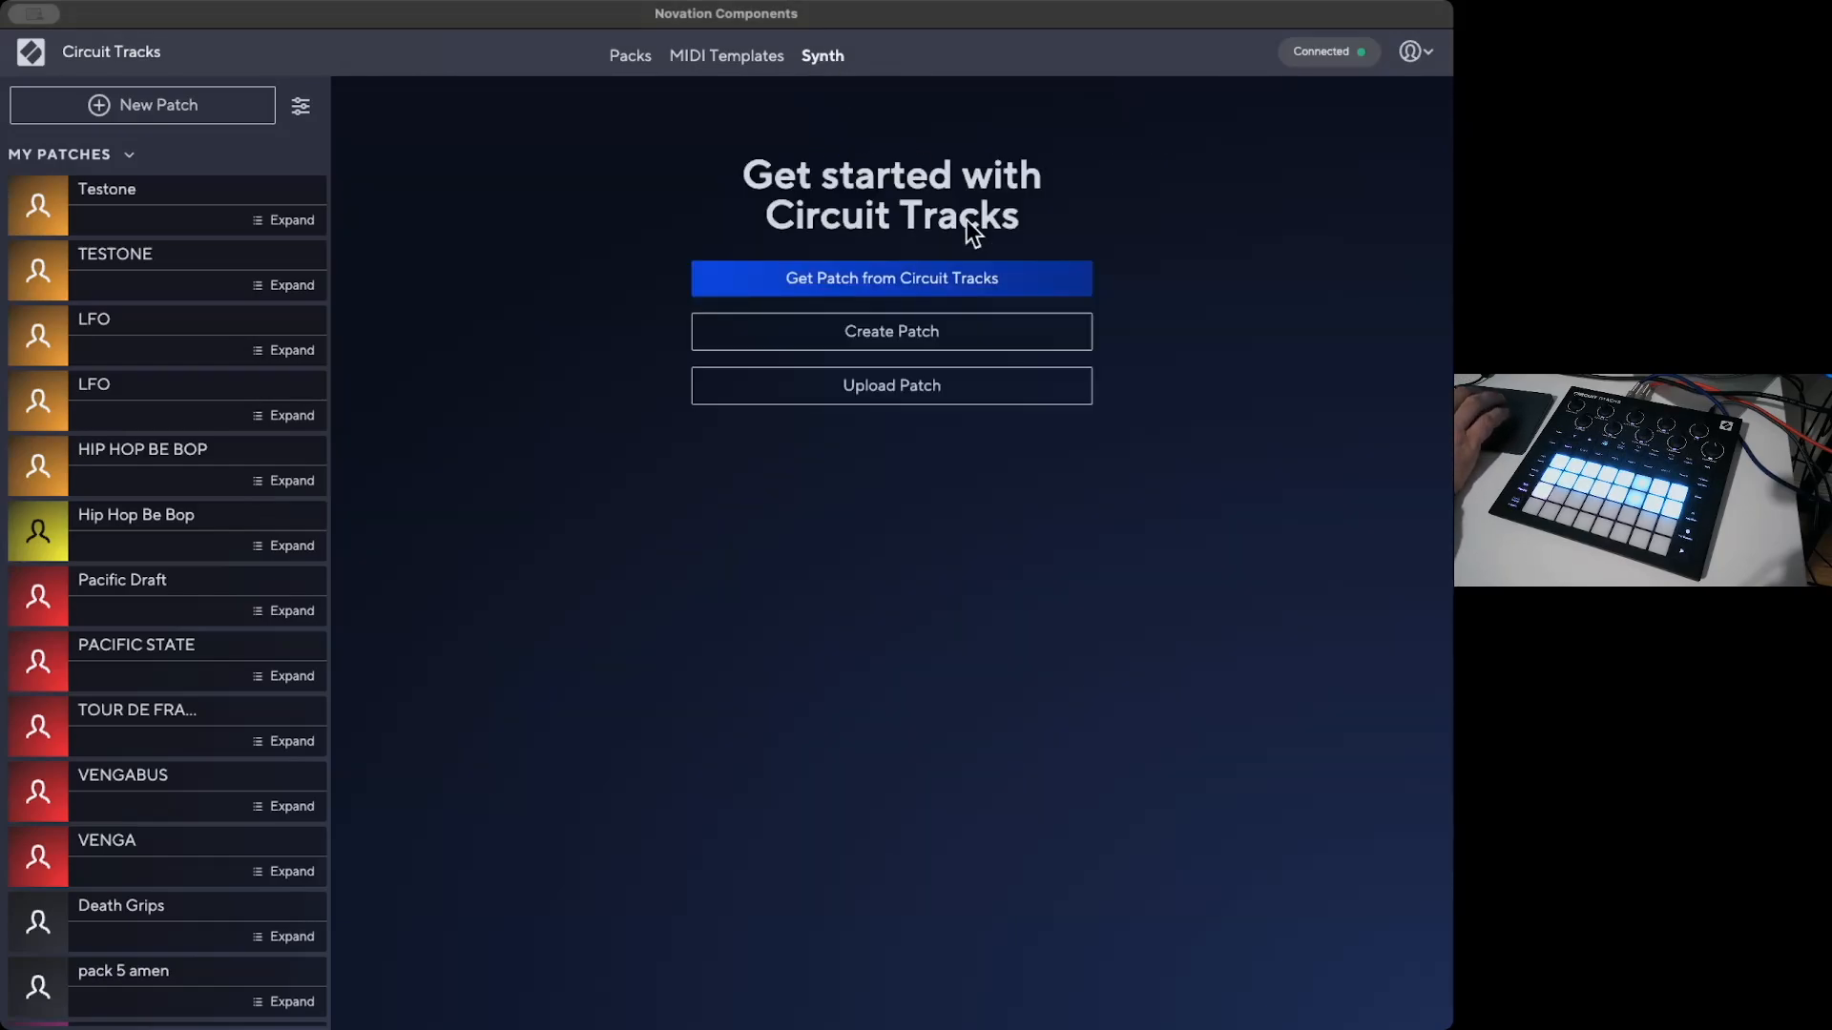
{"action": "left_click", "coordinate": [878, 351]}
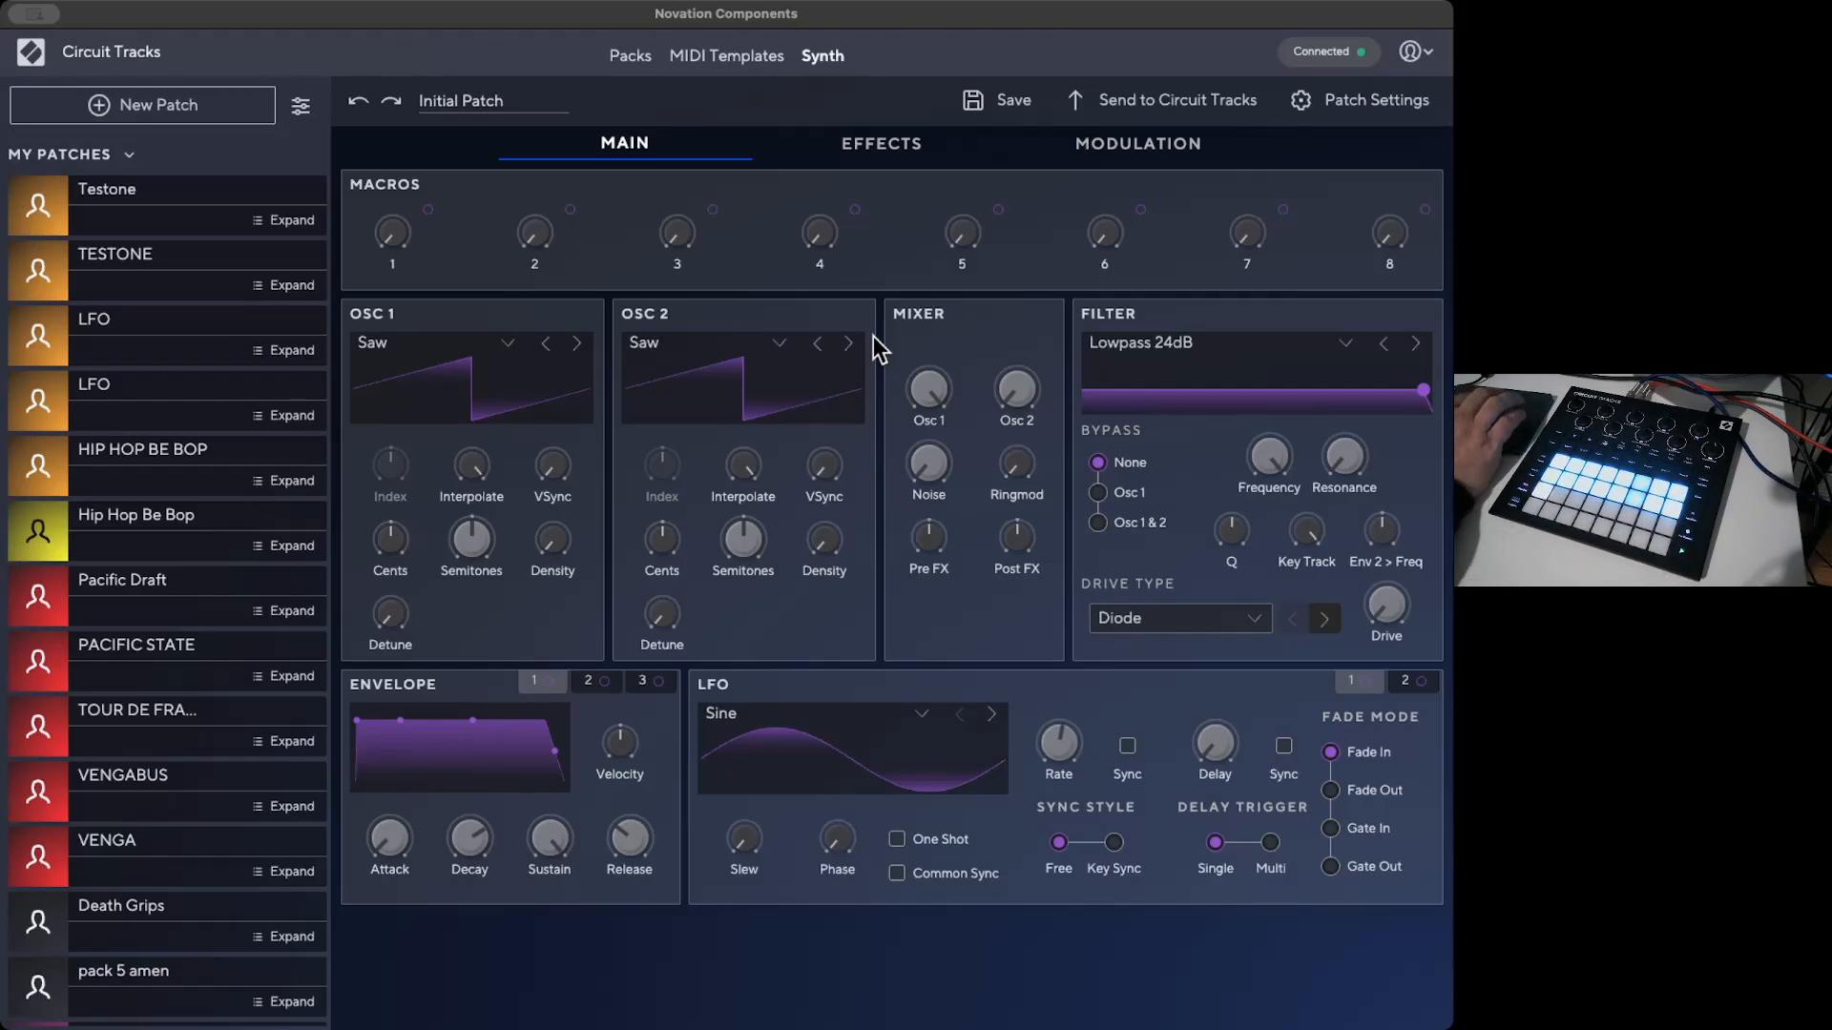
{"action": "left_click_drag", "start_coordinate": [1024, 556], "coordinate": [1021, 510]}
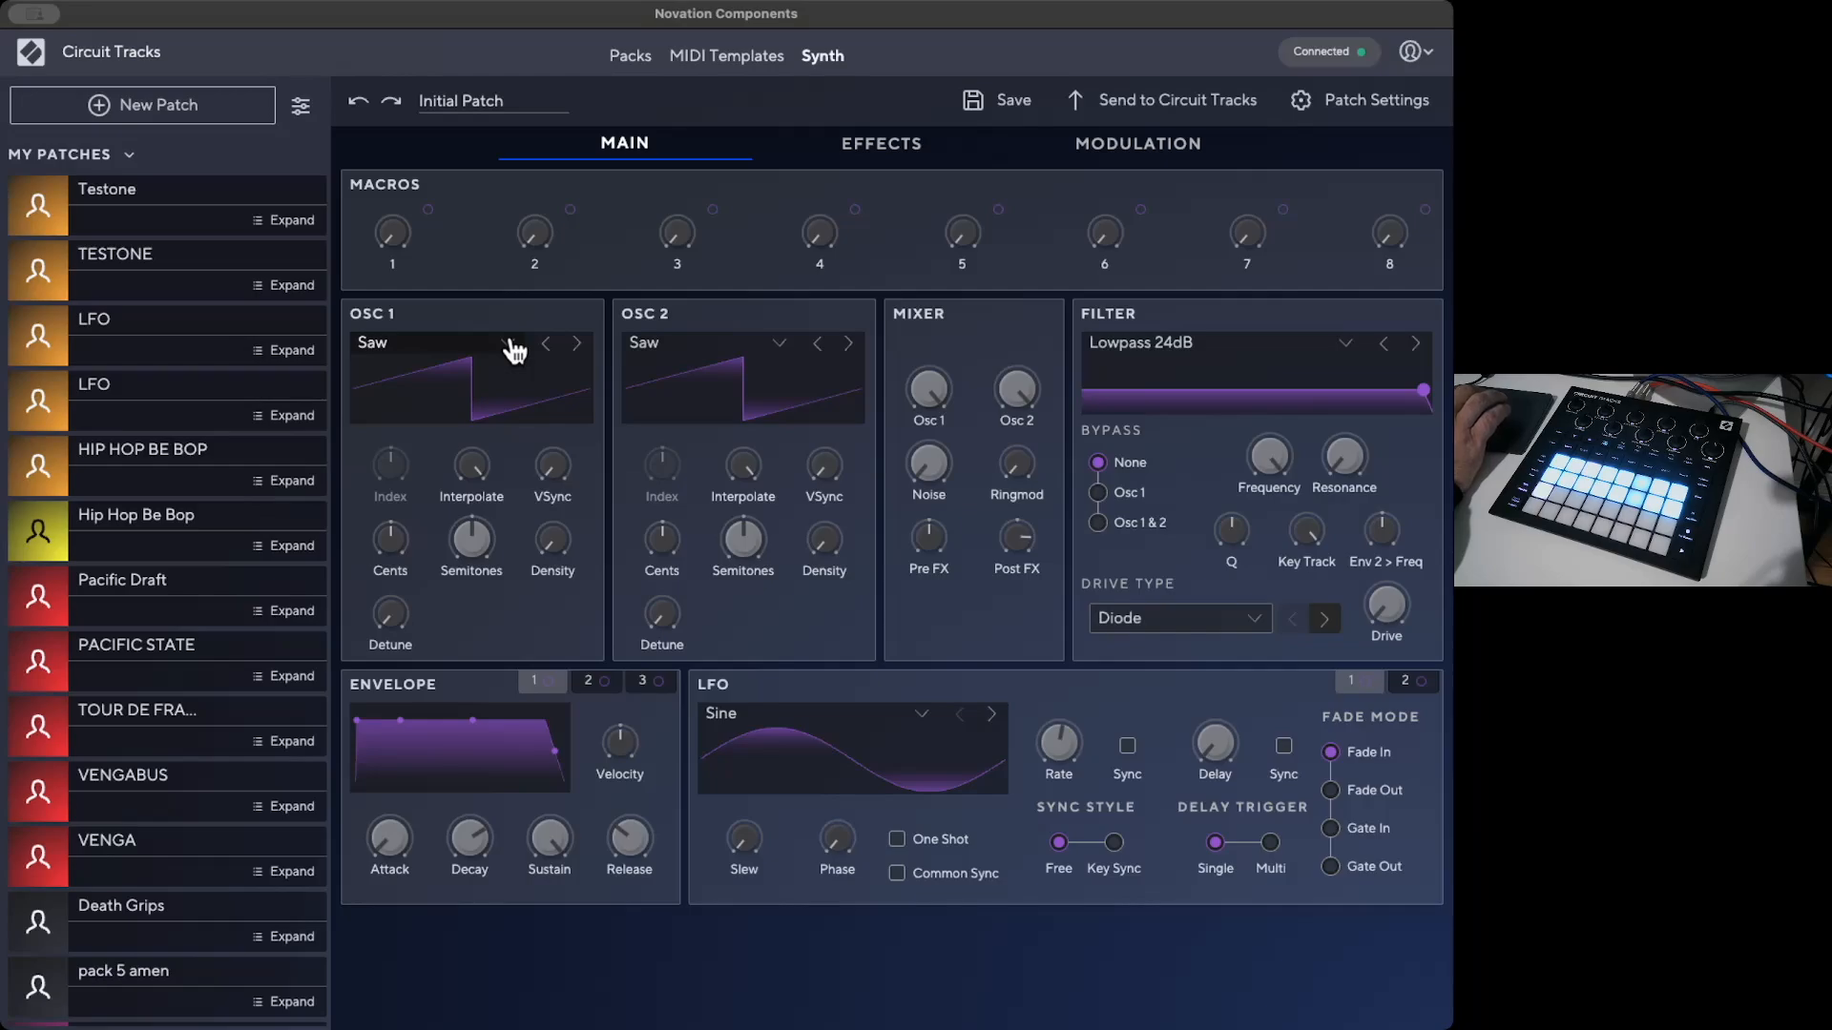
Step: Set the Osc 2 waveform to Square
{"action": "left_click", "coordinate": [781, 354]}
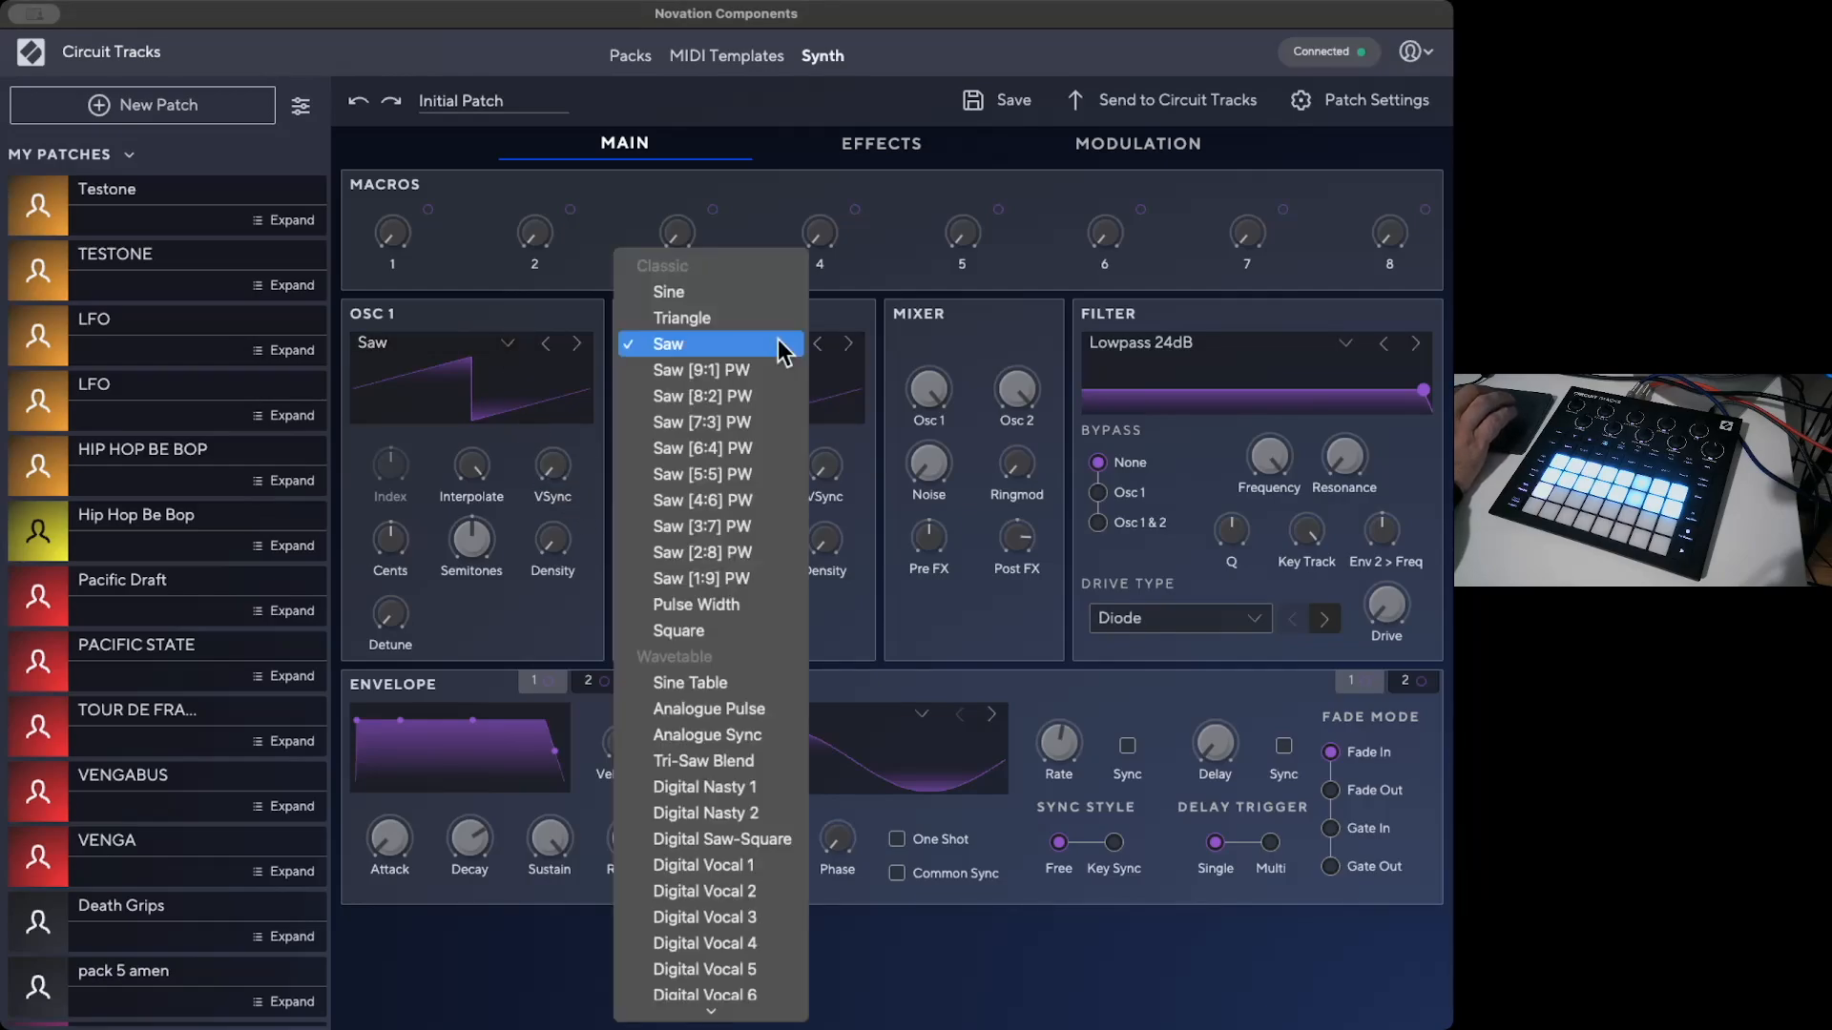
{"action": "left_click", "coordinate": [716, 631]}
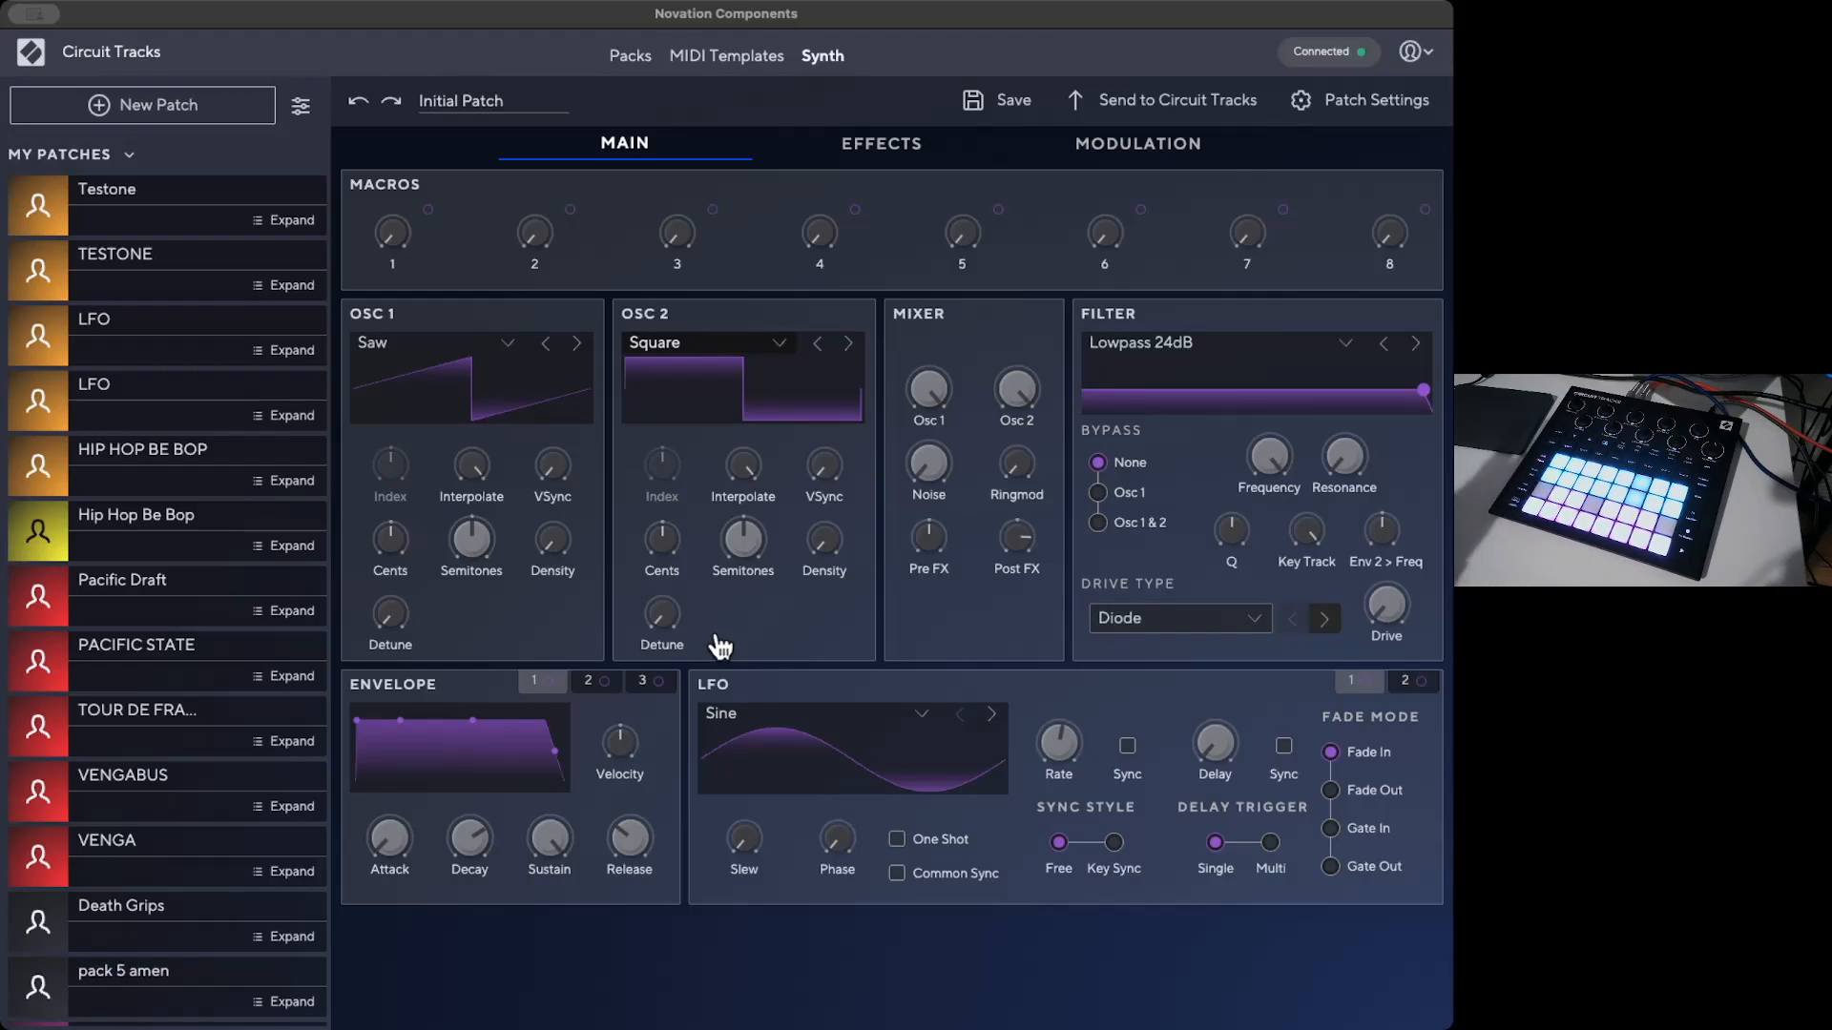
Step: Try the Square waveform on Osc 1 and restore Saw
{"action": "left_click", "coordinate": [511, 346]}
{"action": "left_click", "coordinate": [437, 632]}
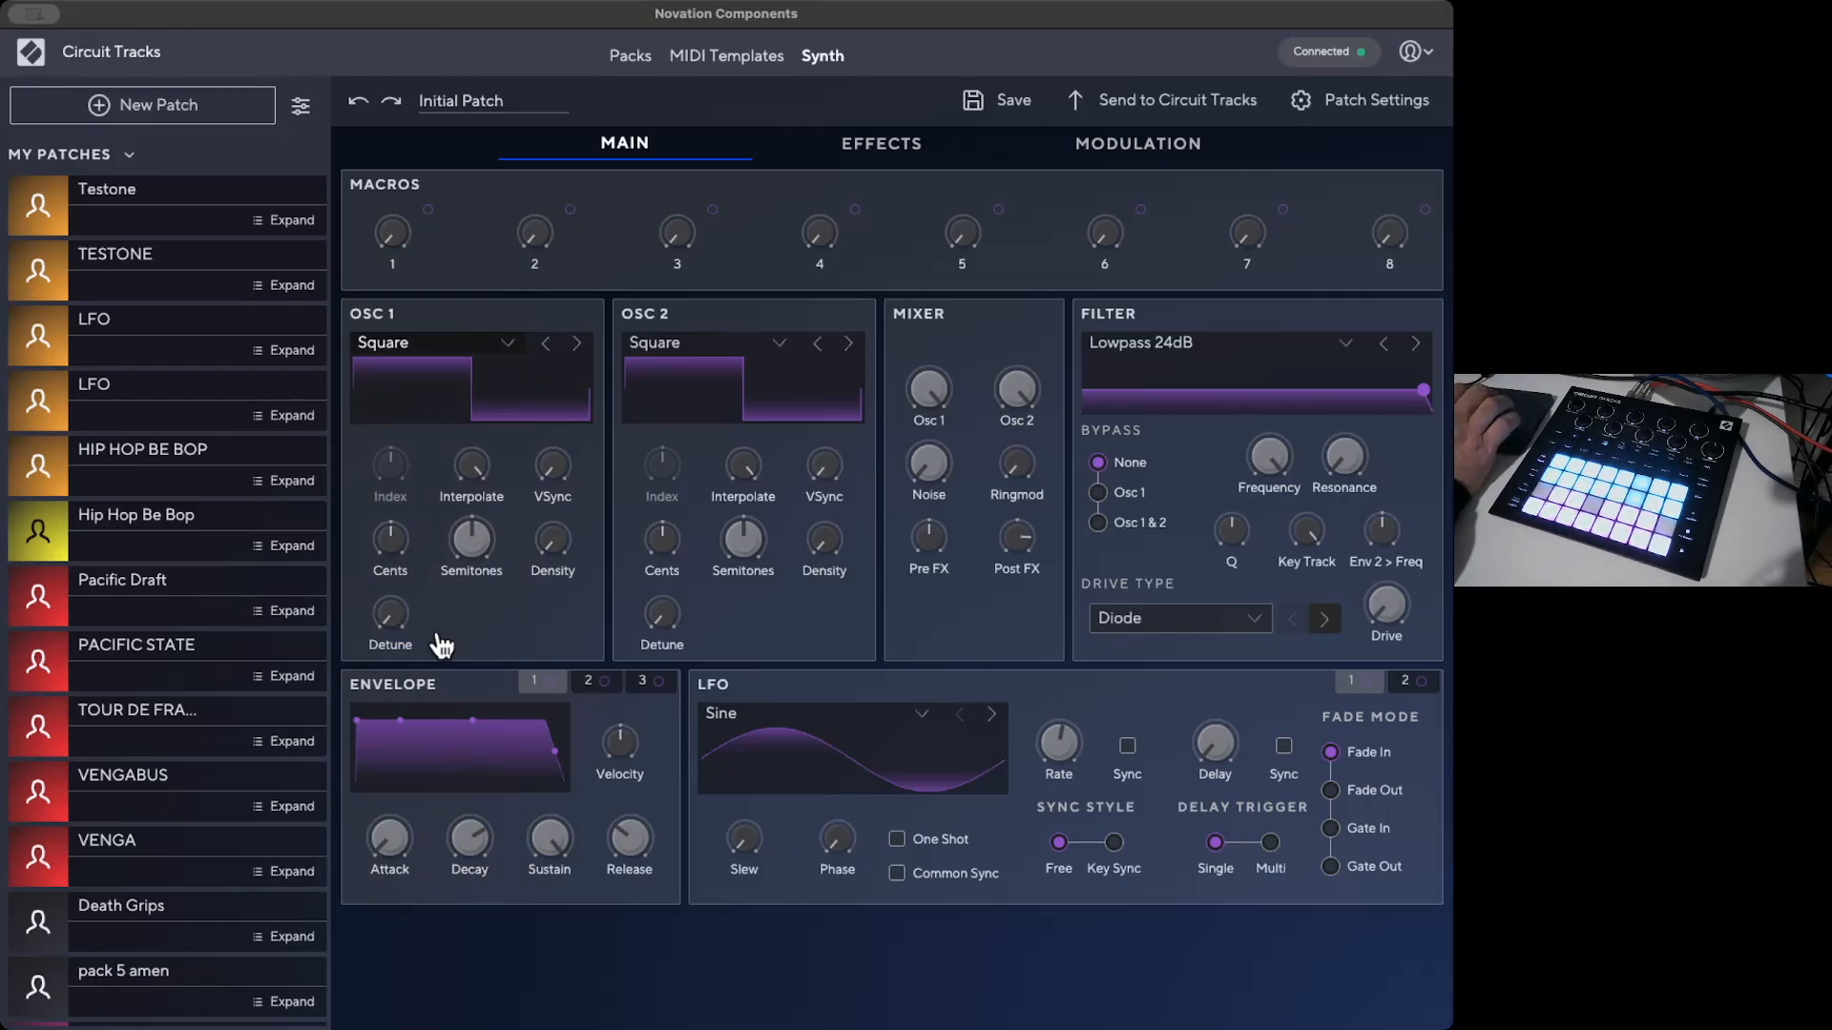
{"action": "left_click", "coordinate": [511, 343]}
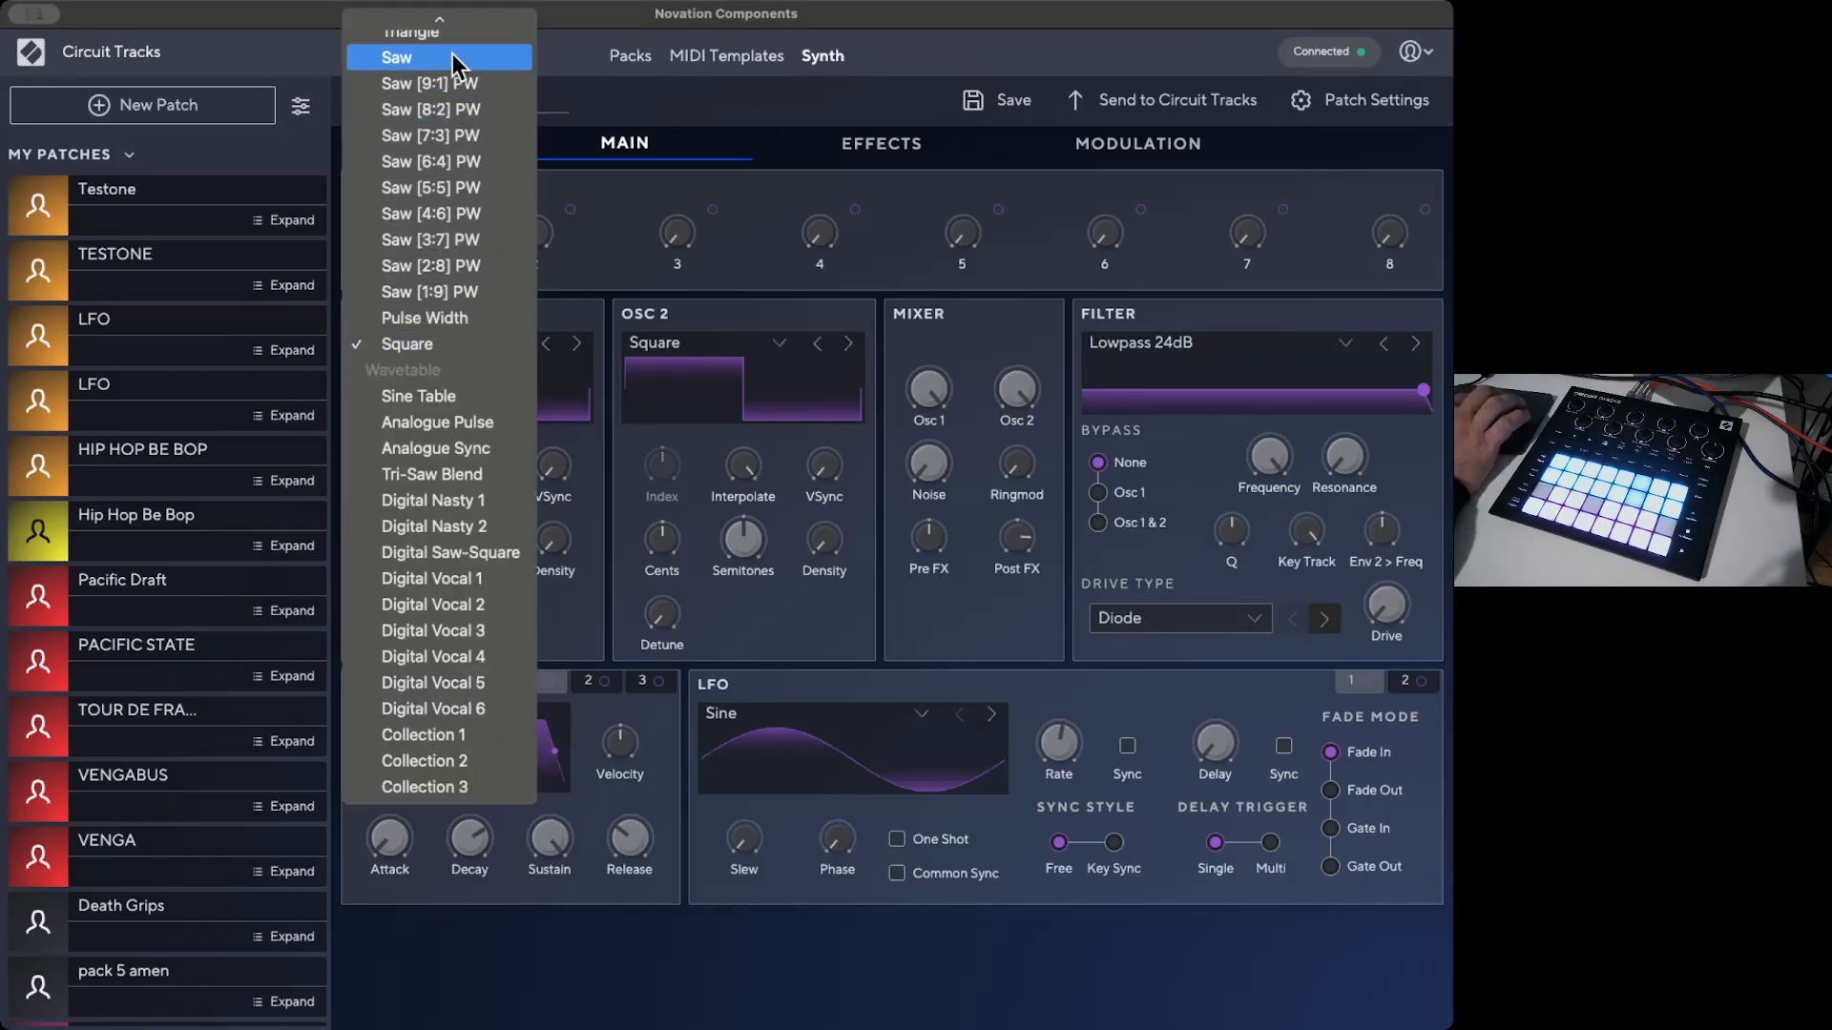
{"action": "left_click", "coordinate": [452, 56]}
Step: Lower the Osc 1 Semitones in three stages, to roughly the ten o'clock knob position
{"action": "mouse_move", "coordinate": [474, 539]}
{"action": "left_click_drag", "start_coordinate": [476, 543], "coordinate": [499, 581]}
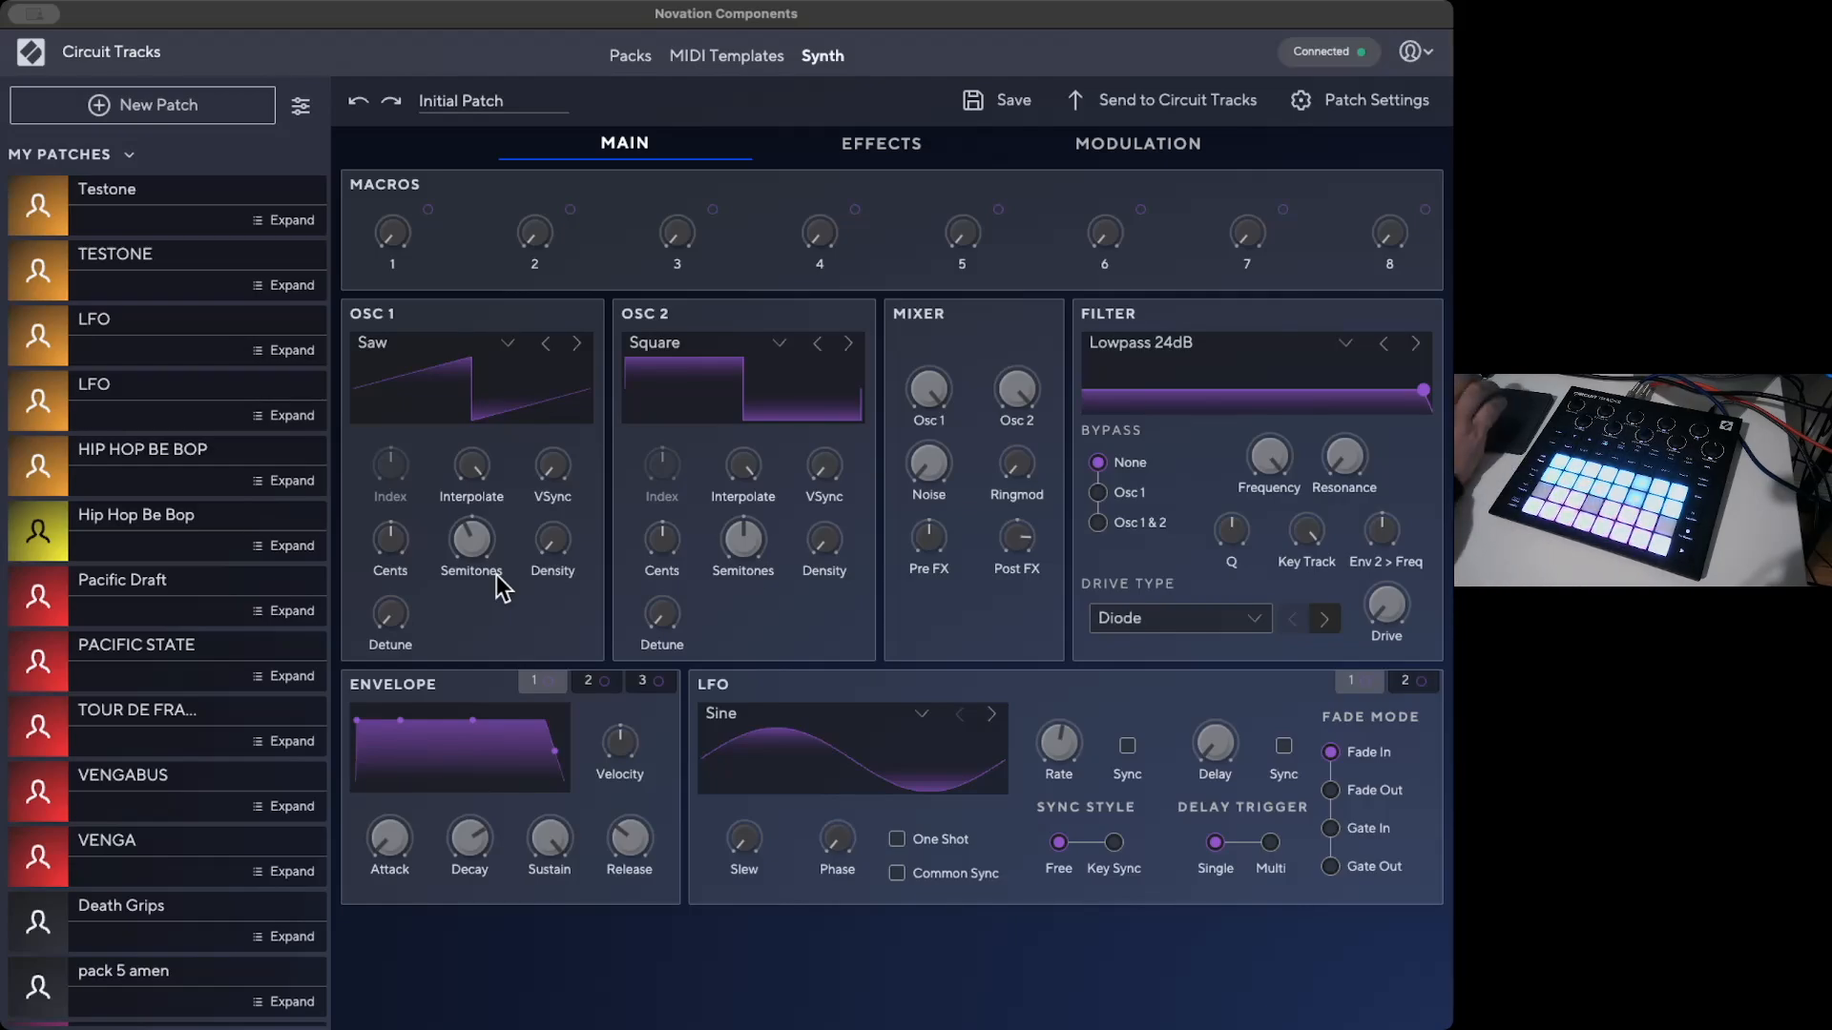
{"action": "left_click_drag", "start_coordinate": [473, 541], "coordinate": [502, 584]}
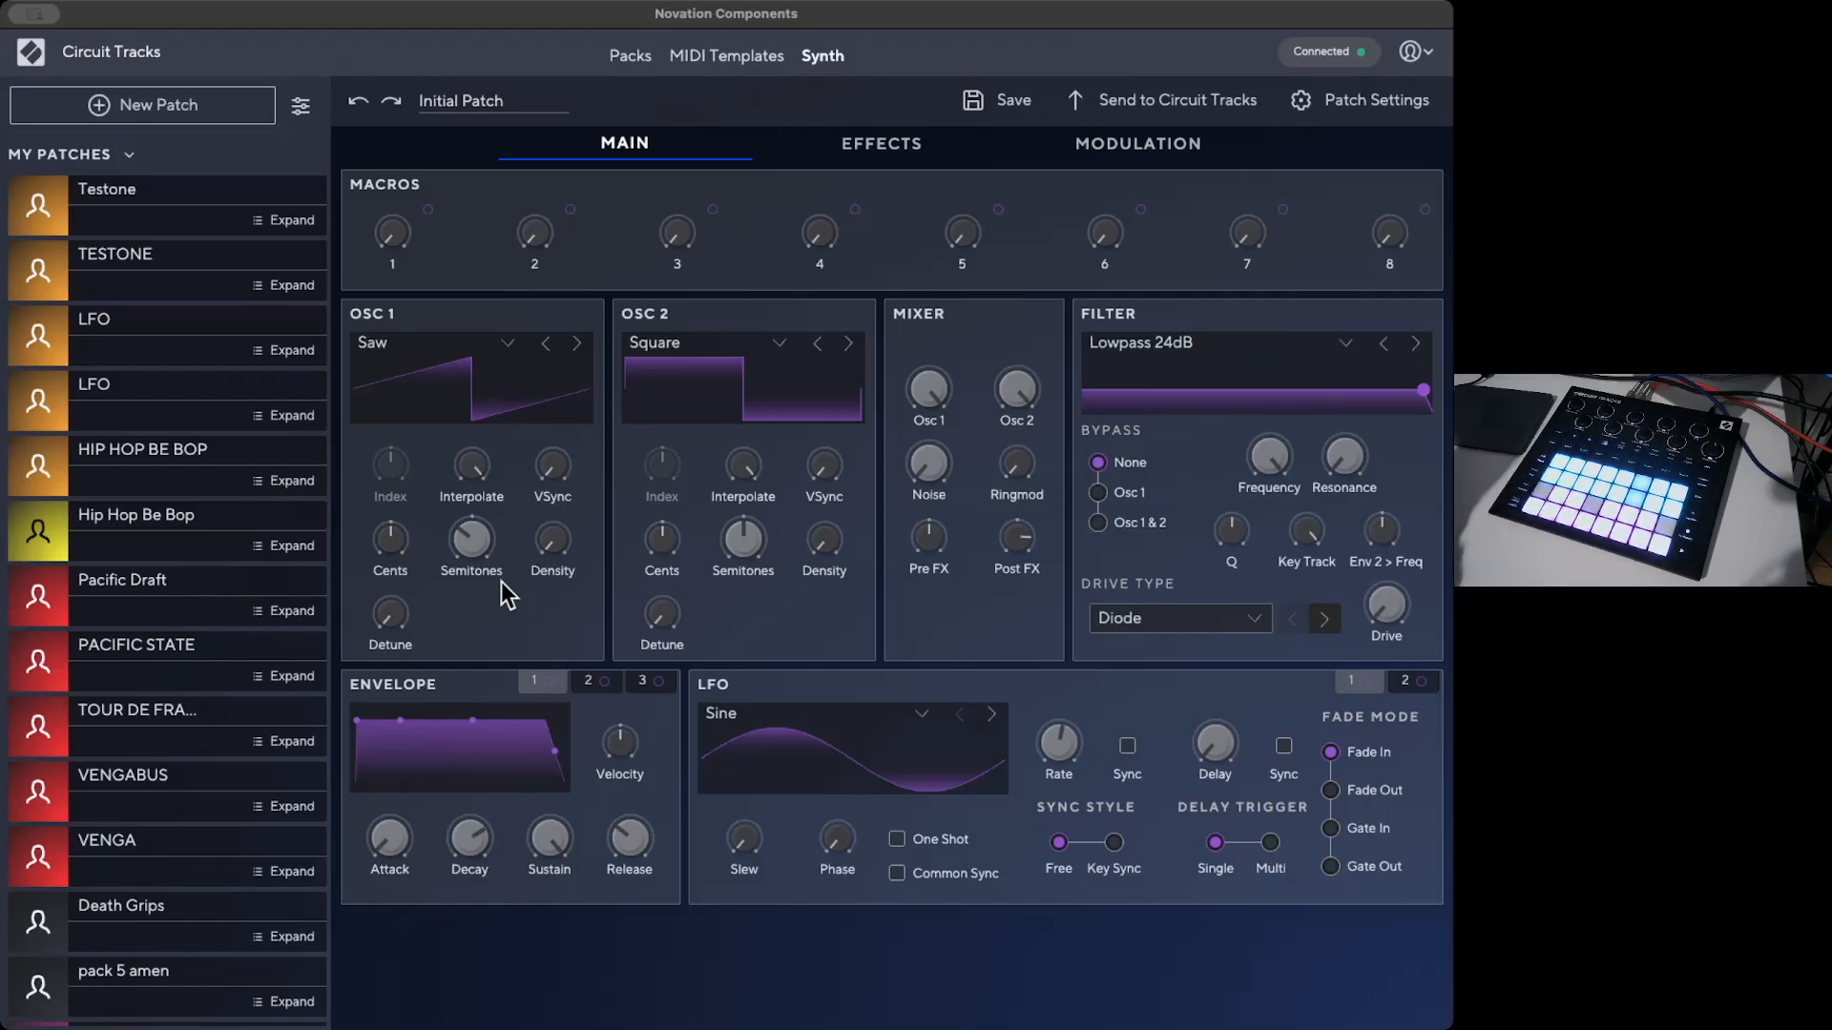
{"action": "left_click_drag", "start_coordinate": [471, 546], "coordinate": [498, 586]}
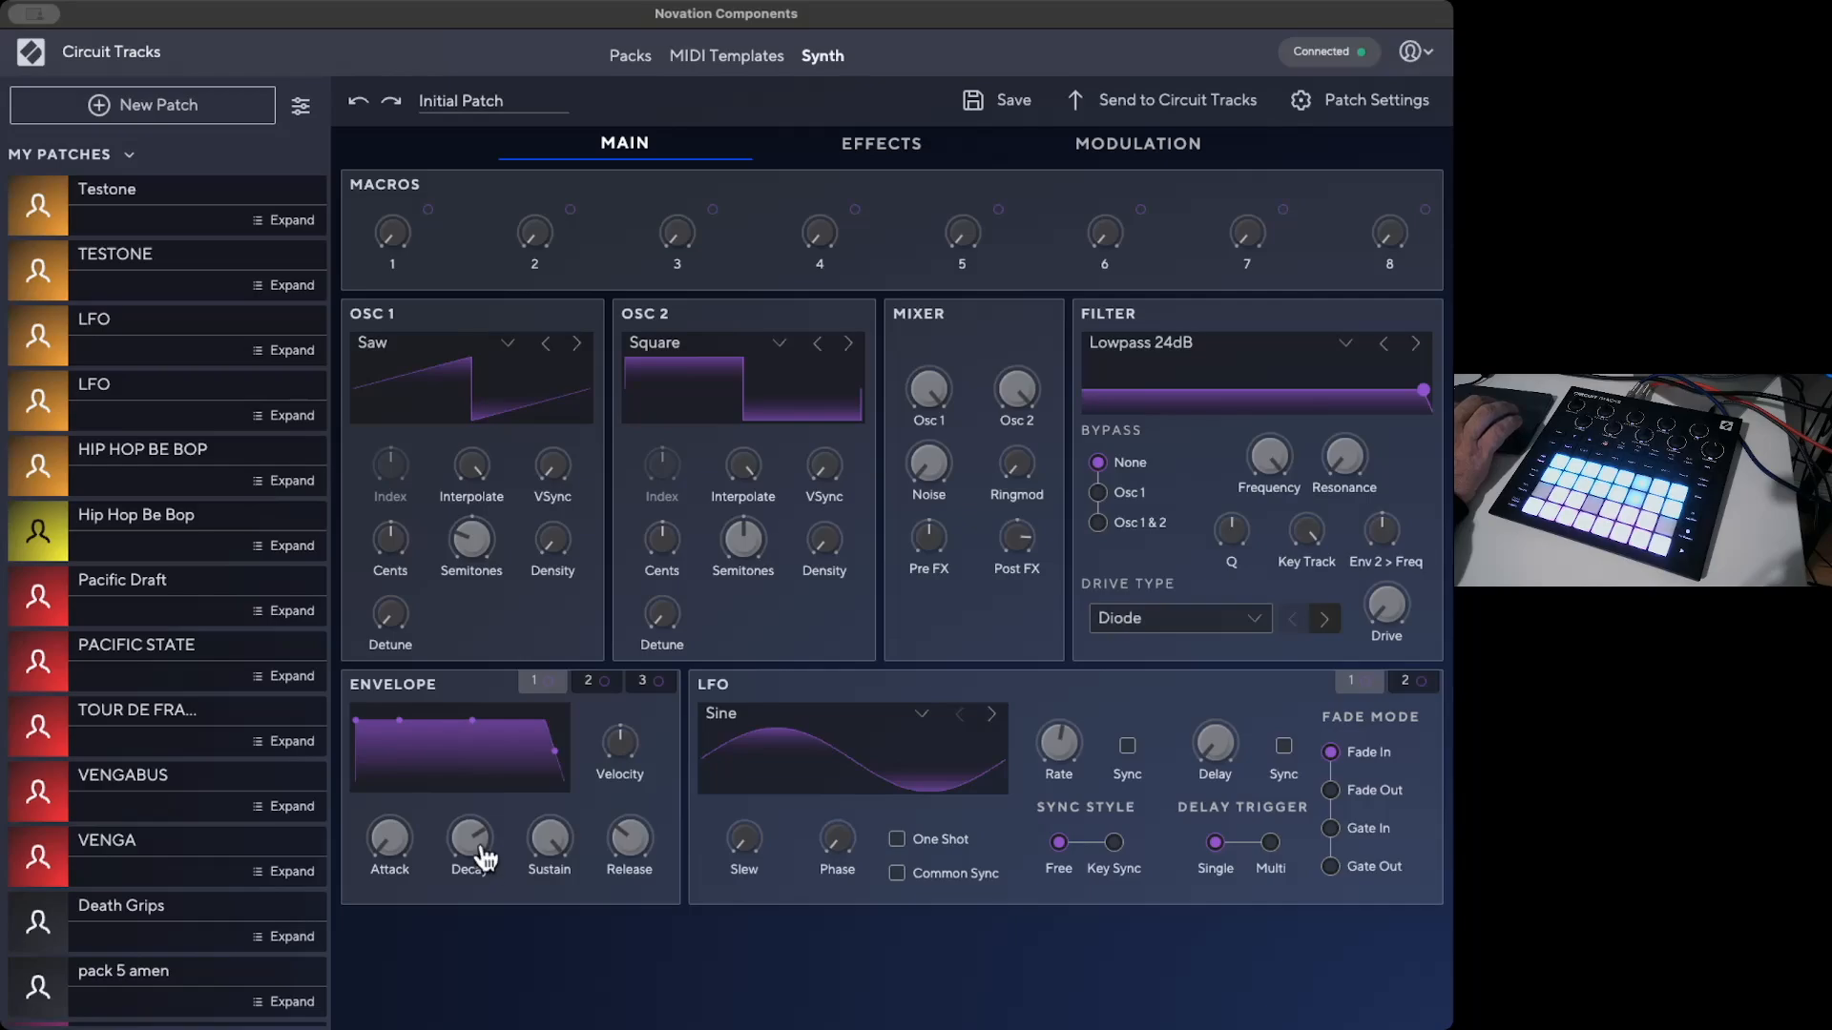
Step: Set Envelope 1's attack, decay and release to minimum and its sustain to maximum
{"action": "left_click_drag", "start_coordinate": [387, 846], "coordinate": [396, 954]}
{"action": "left_click_drag", "start_coordinate": [467, 838], "coordinate": [466, 1029]}
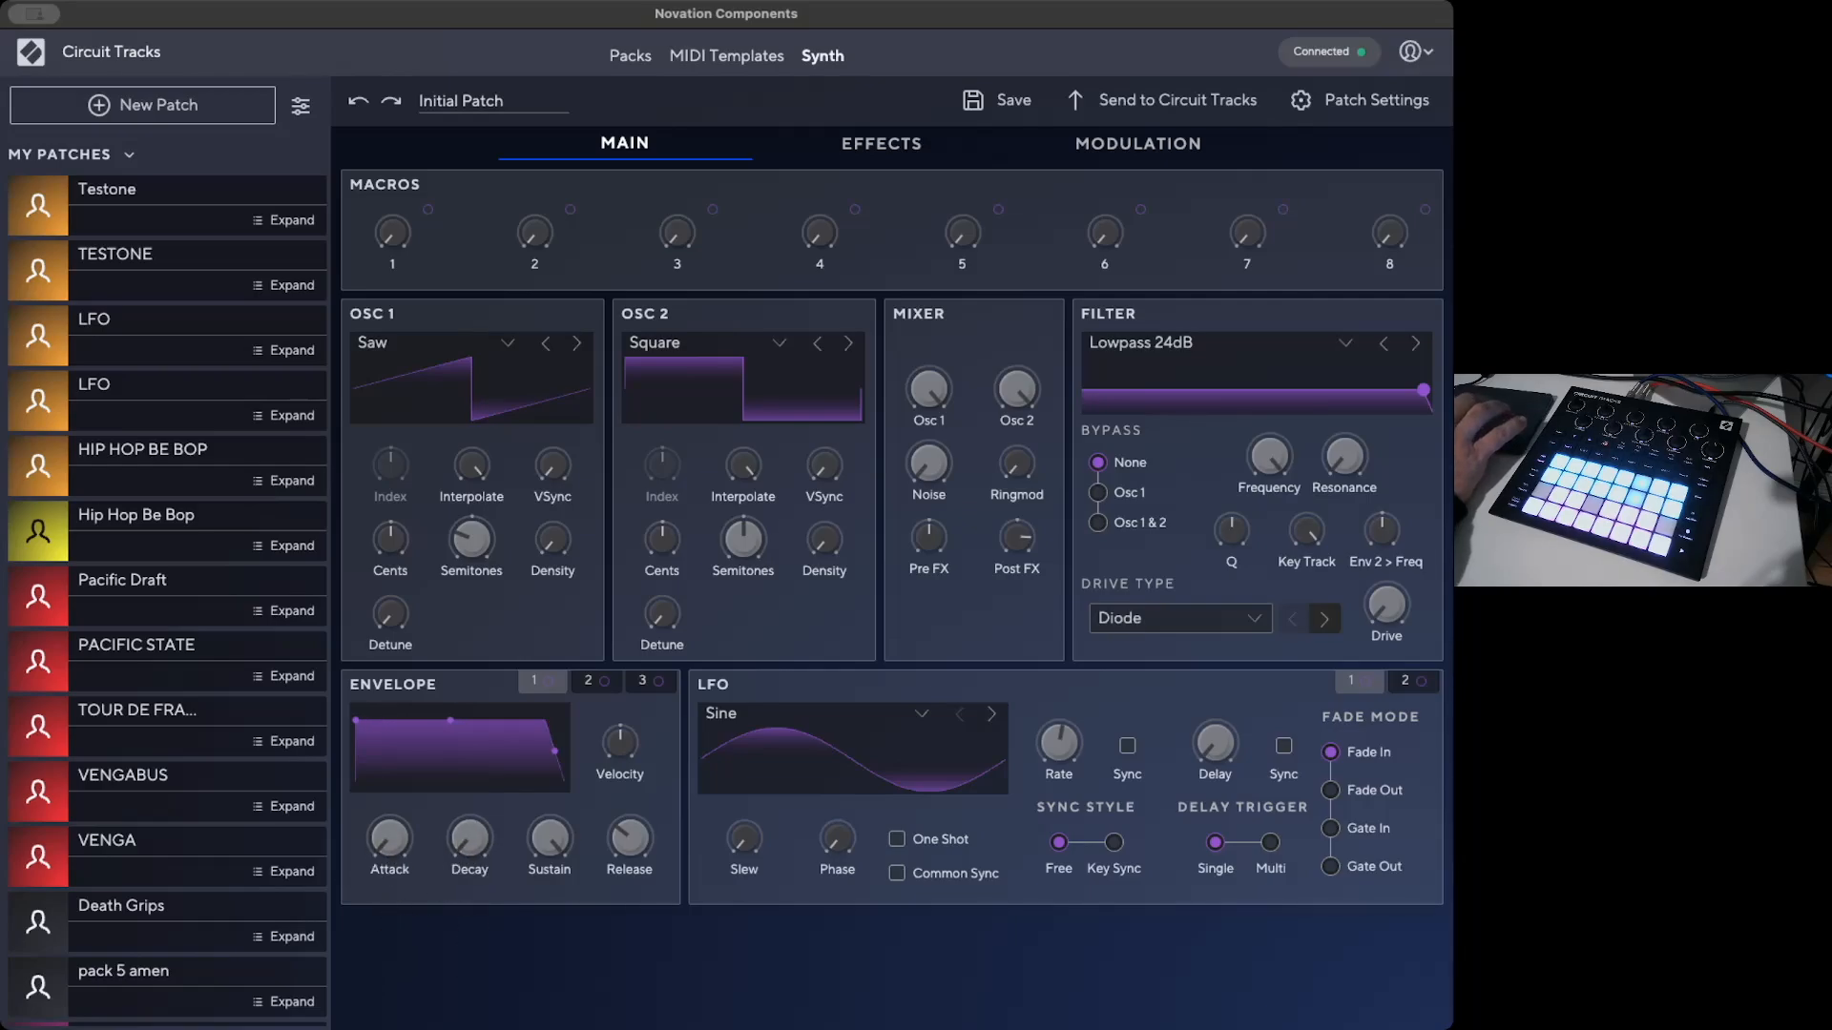
{"action": "left_click_drag", "start_coordinate": [554, 841], "coordinate": [553, 775]}
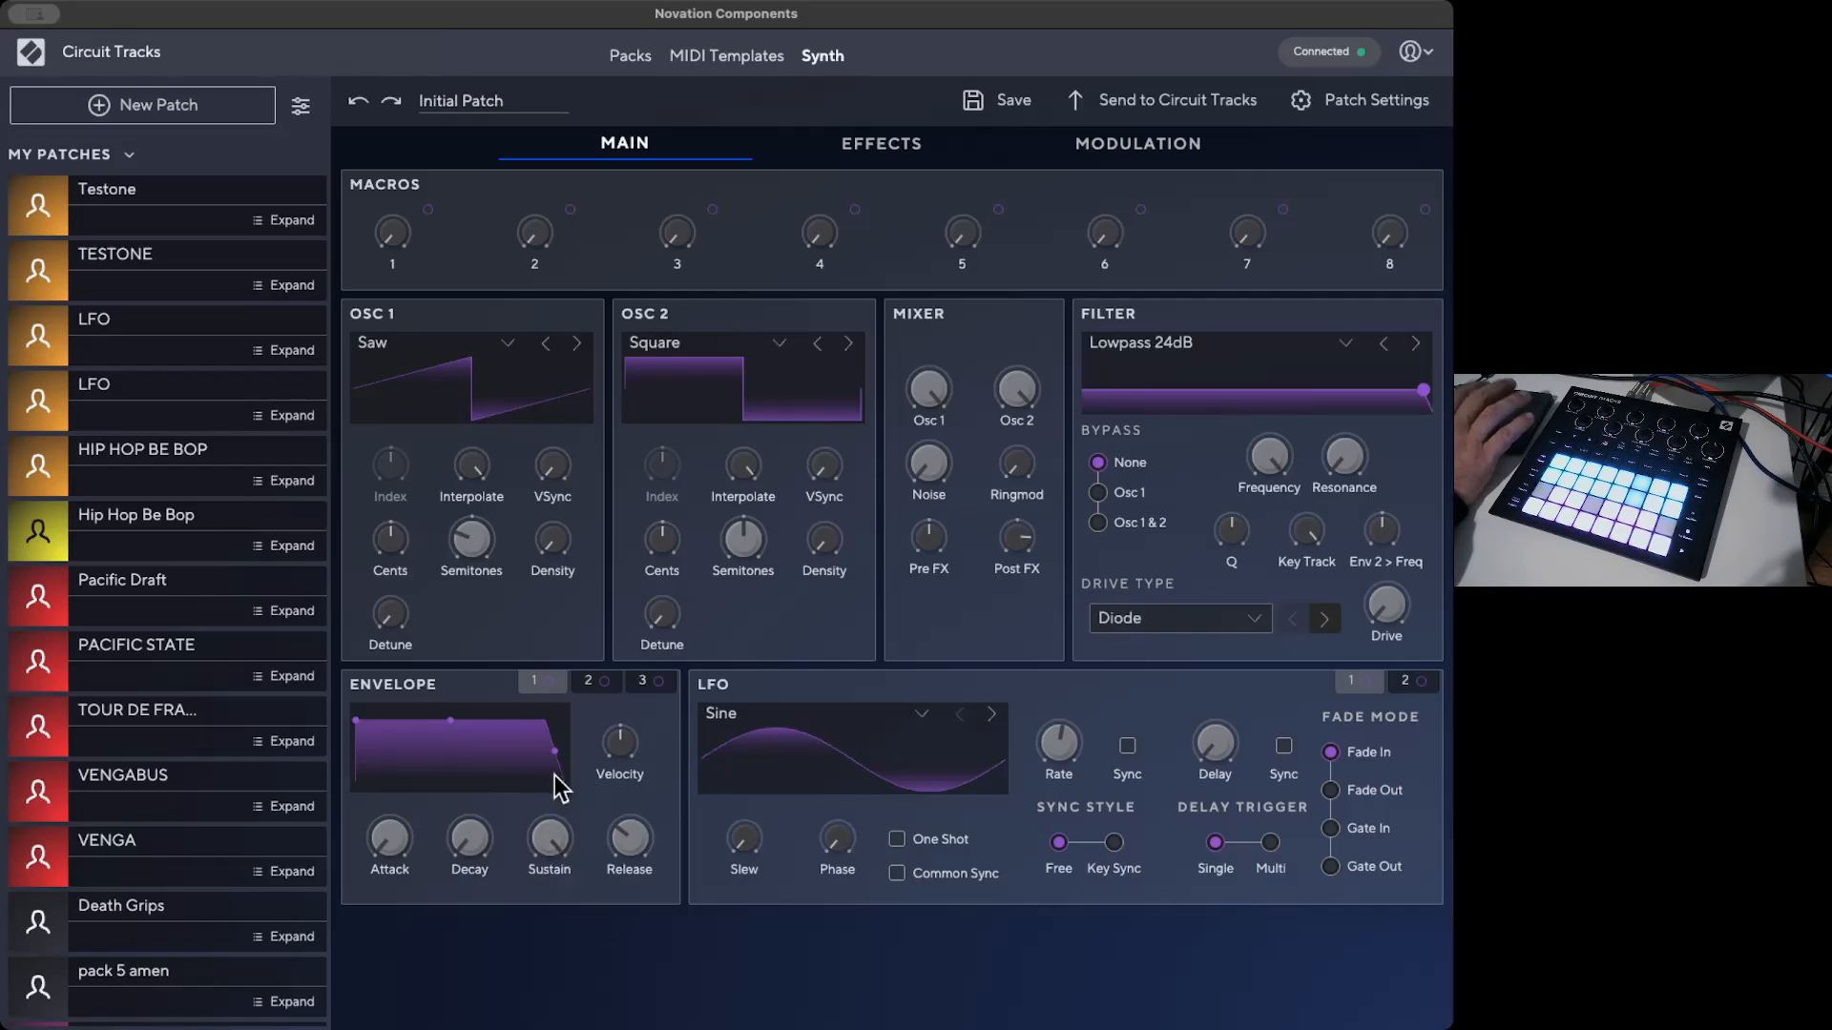
{"action": "left_click_drag", "start_coordinate": [639, 852], "coordinate": [635, 1026]}
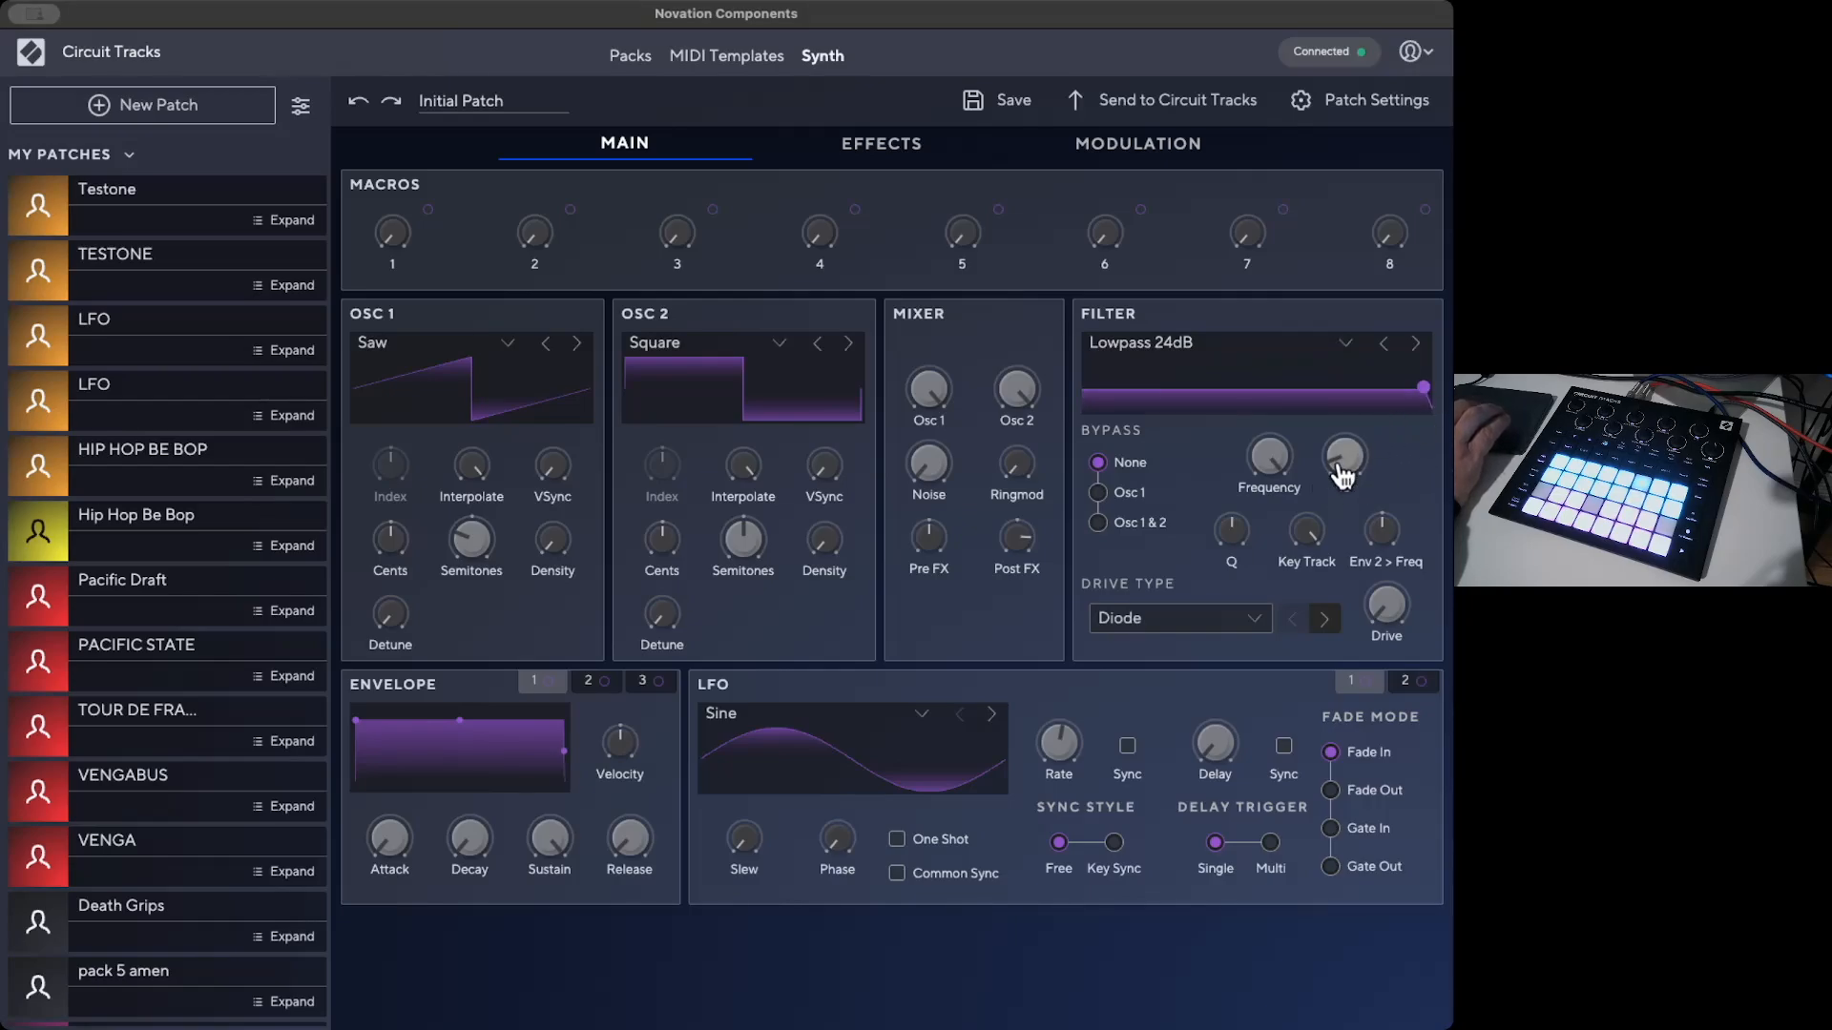
Step: Set the filter's drive type to Clipper
{"action": "left_click", "coordinate": [1258, 625]}
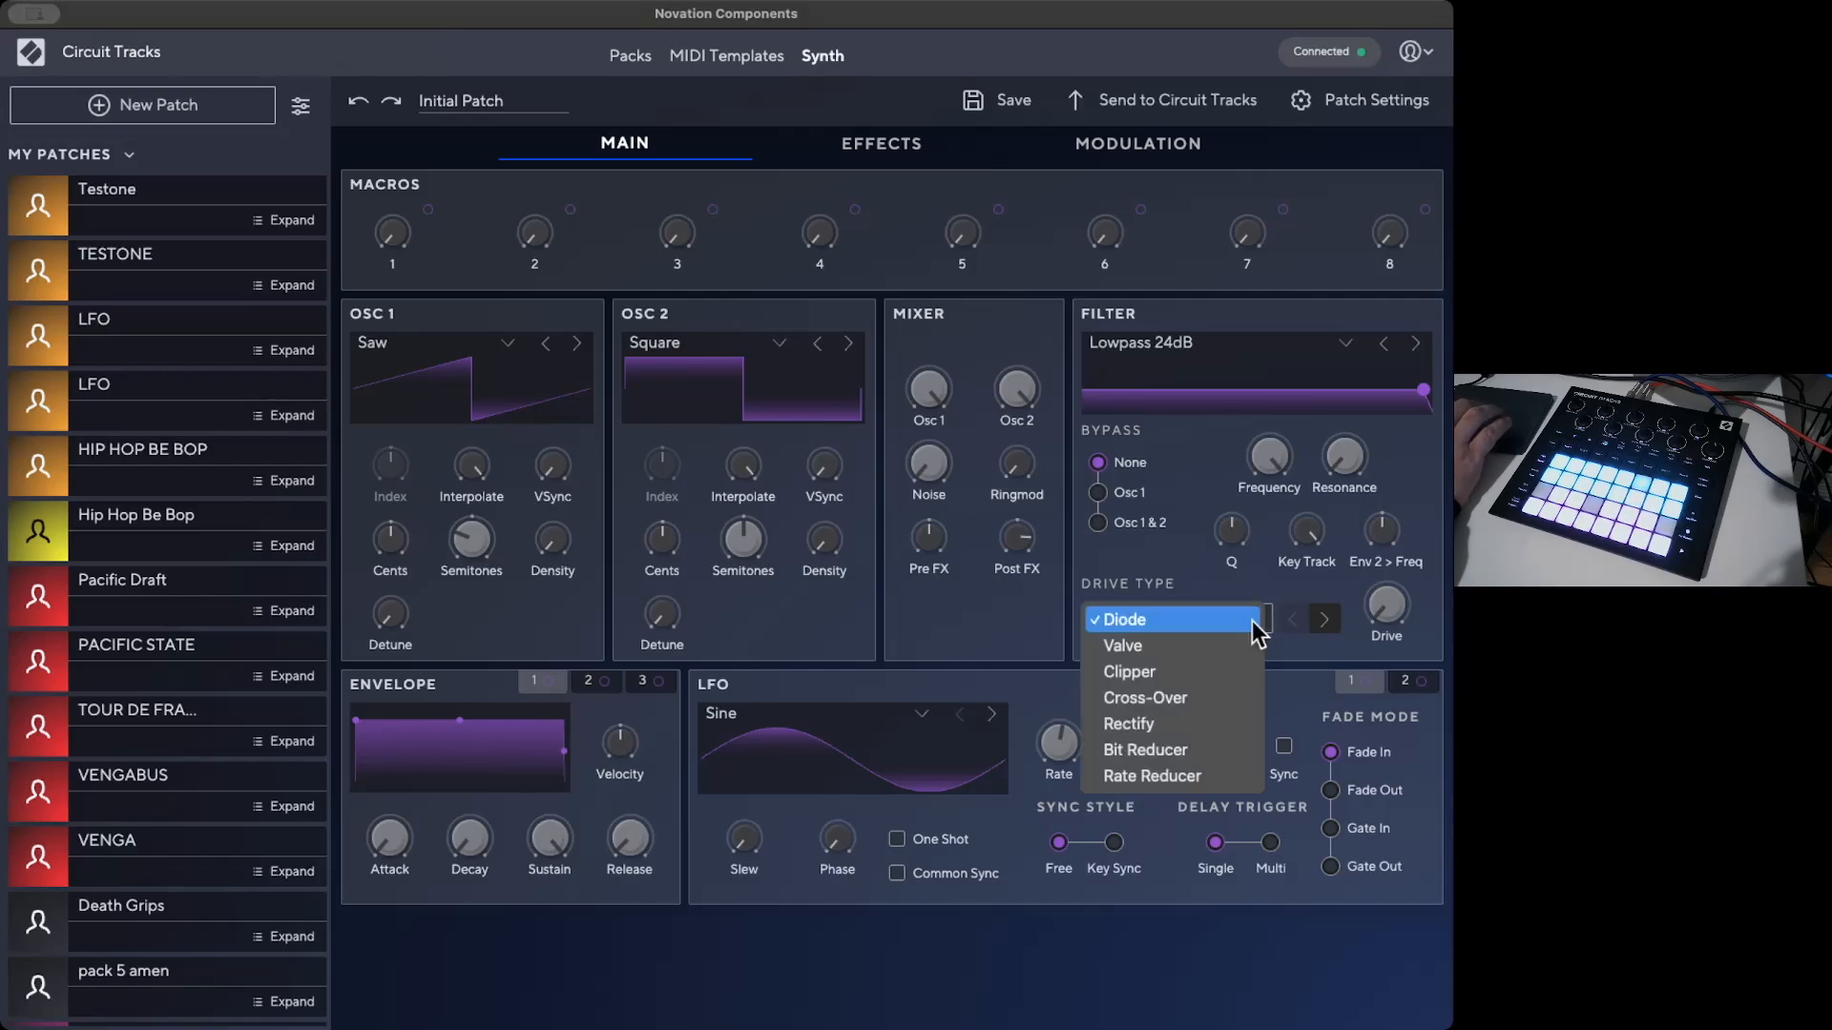
{"action": "left_click", "coordinate": [1210, 671]}
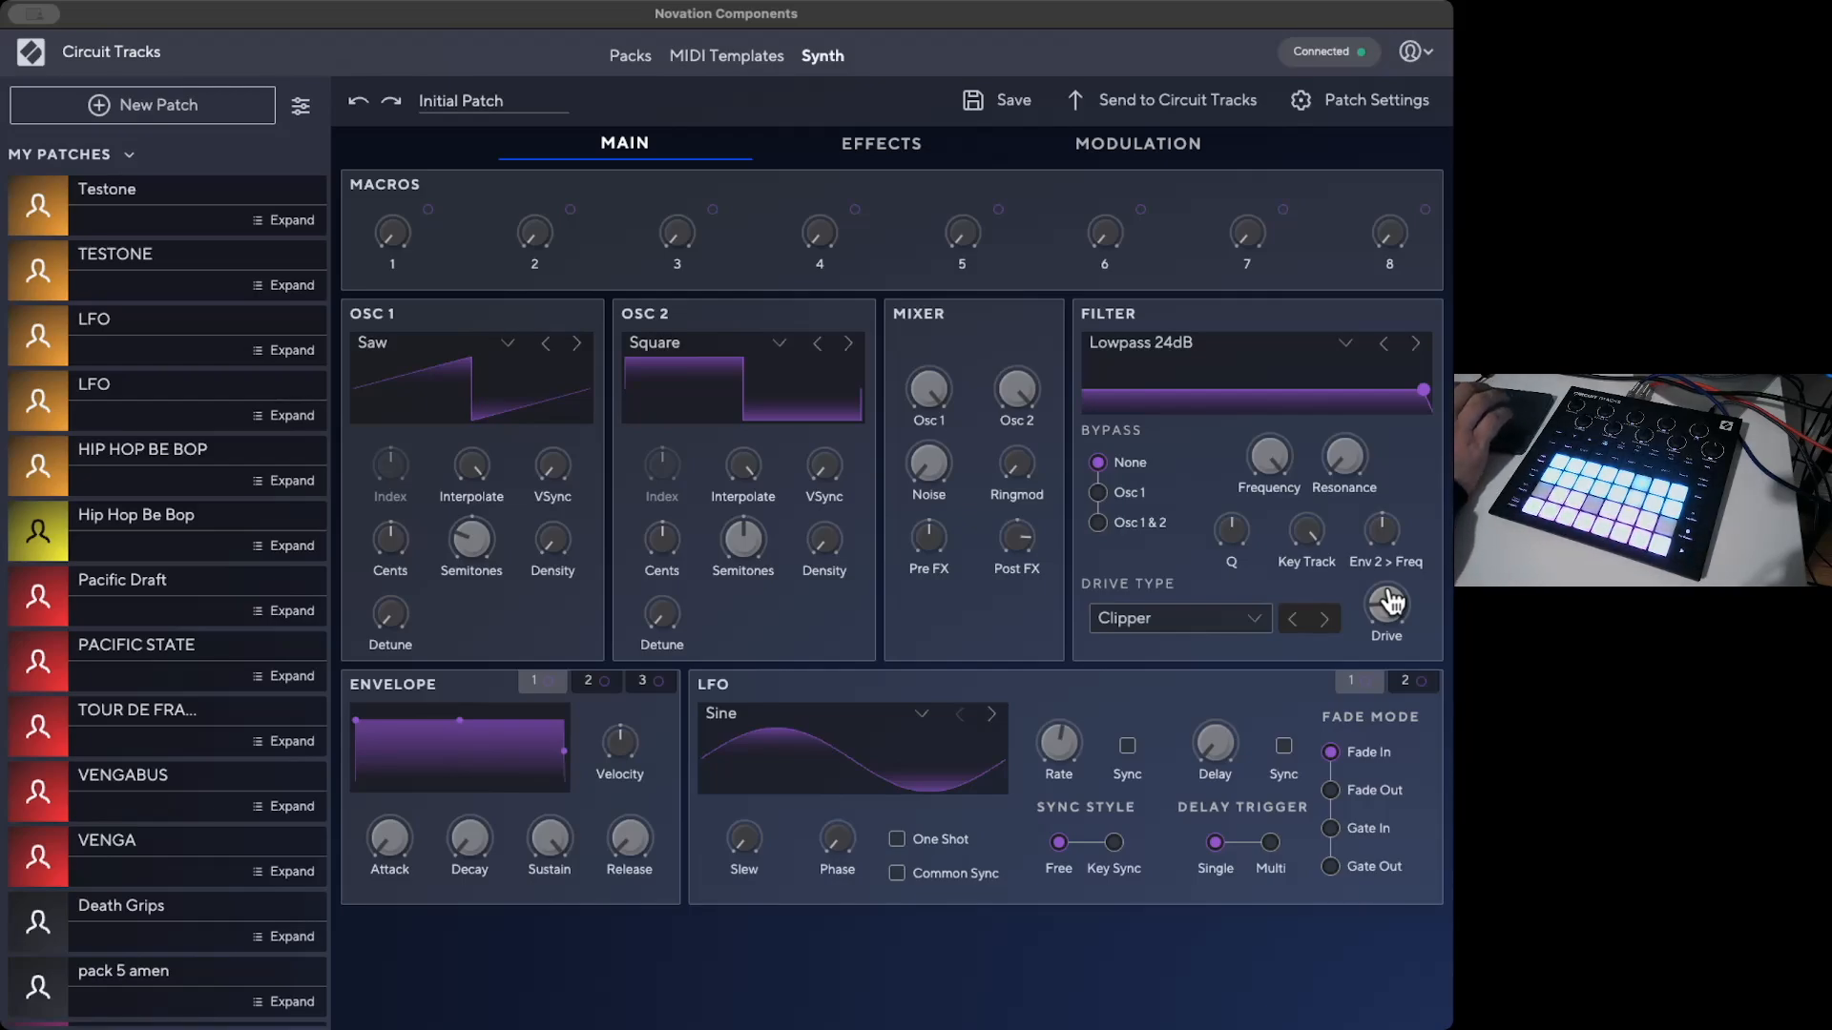
Step: Shape the equaliser with low gain at minimum, raised mid and high gain, and a high frequency lowered to around the knob's centre
{"action": "left_click", "coordinate": [895, 157]}
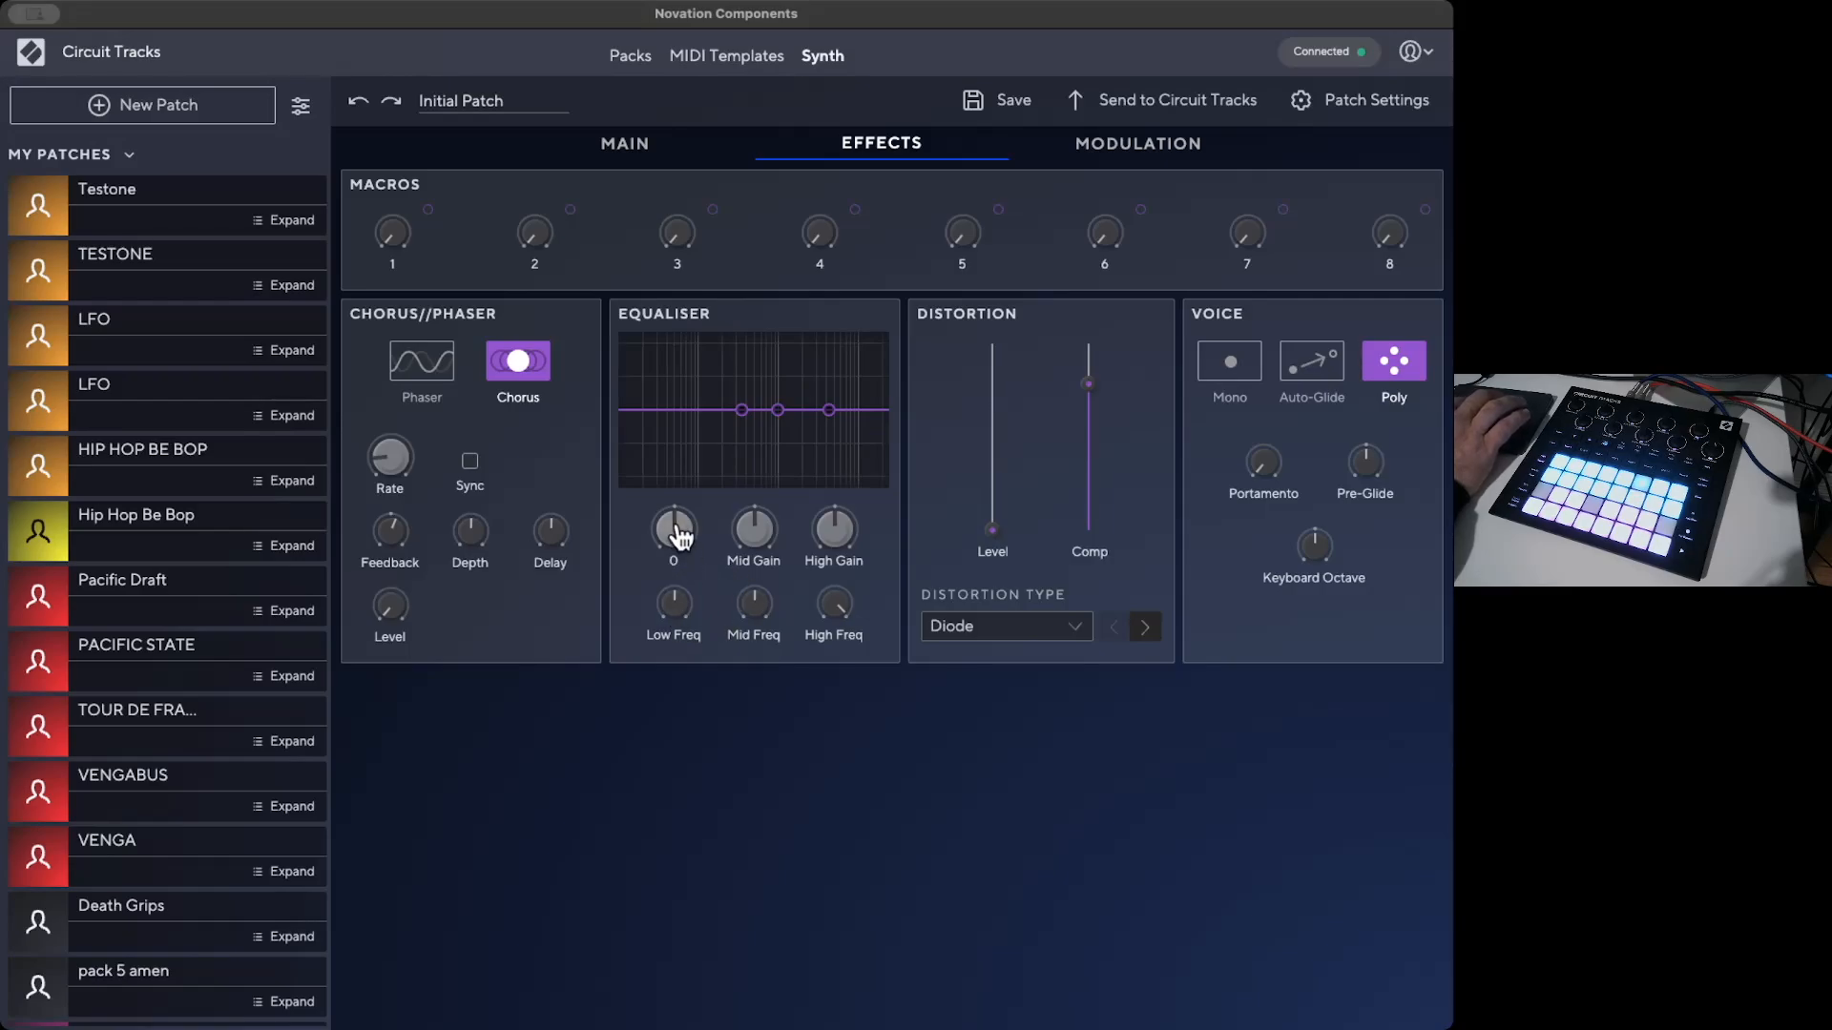
{"action": "left_click_drag", "start_coordinate": [675, 531], "coordinate": [696, 707]}
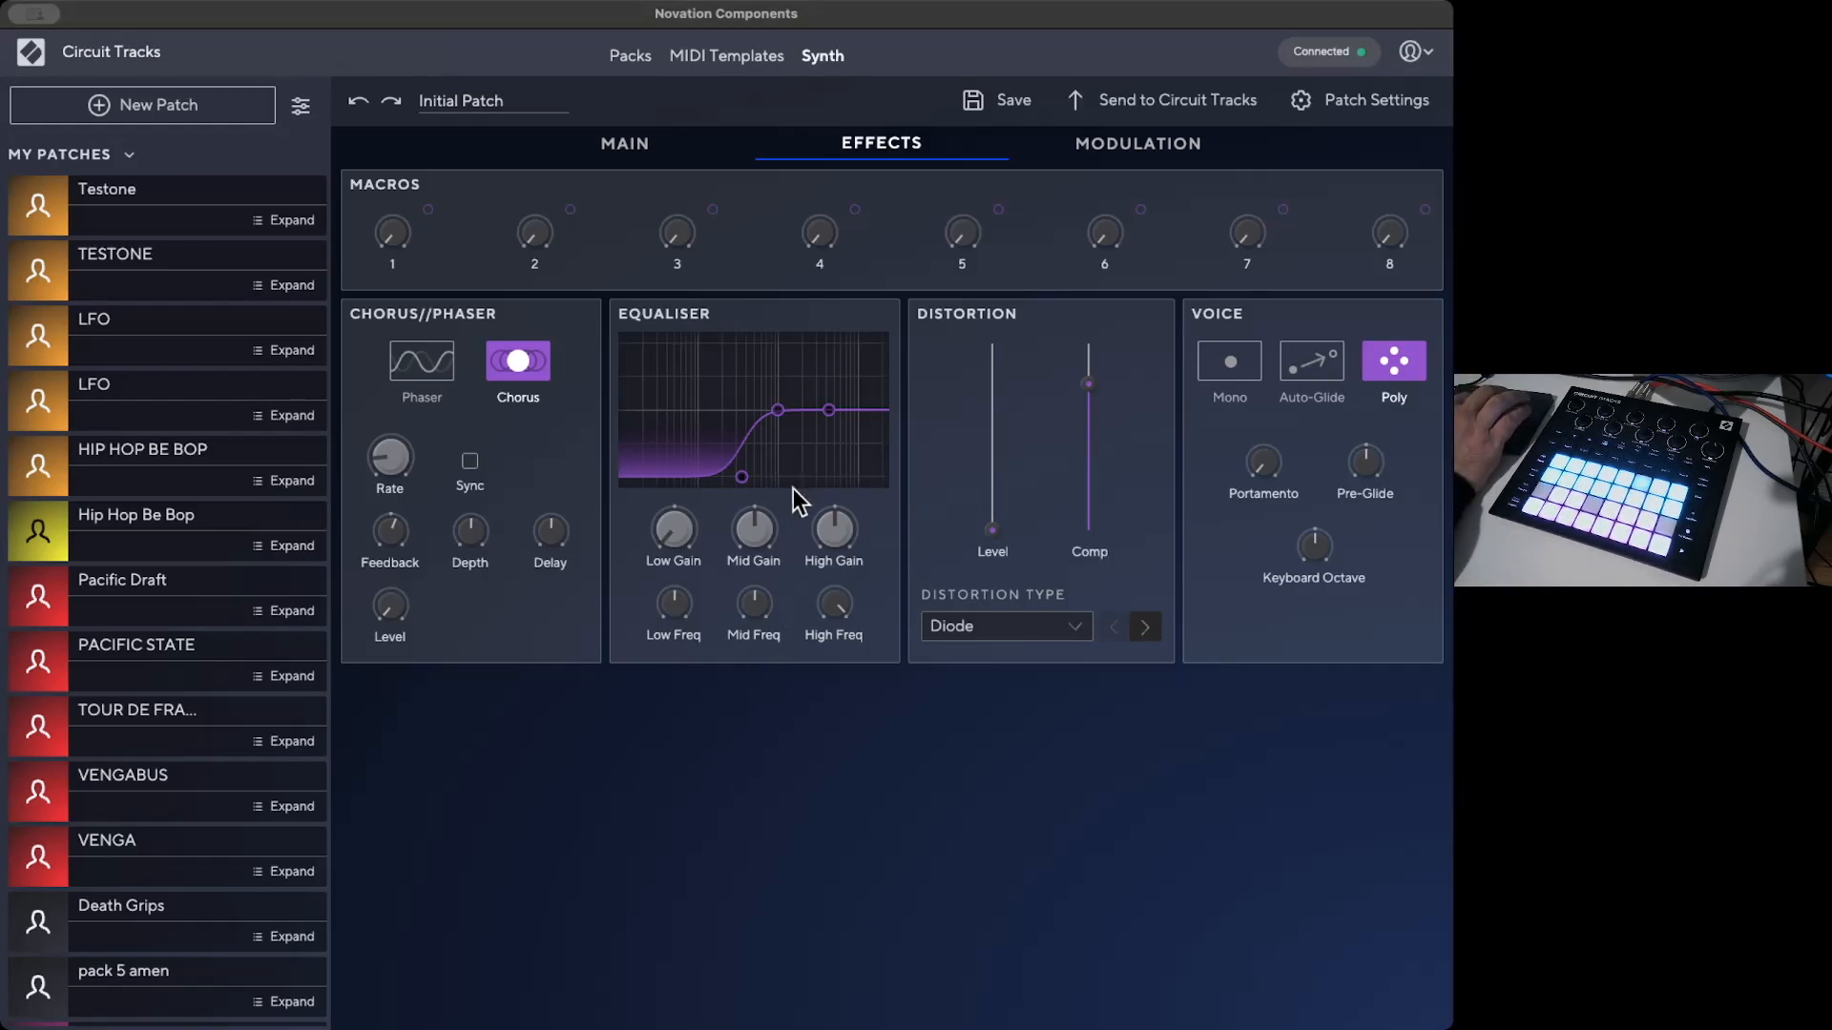
{"action": "left_click_drag", "start_coordinate": [757, 531], "coordinate": [849, 514]}
{"action": "left_click_drag", "start_coordinate": [843, 615], "coordinate": [843, 667]}
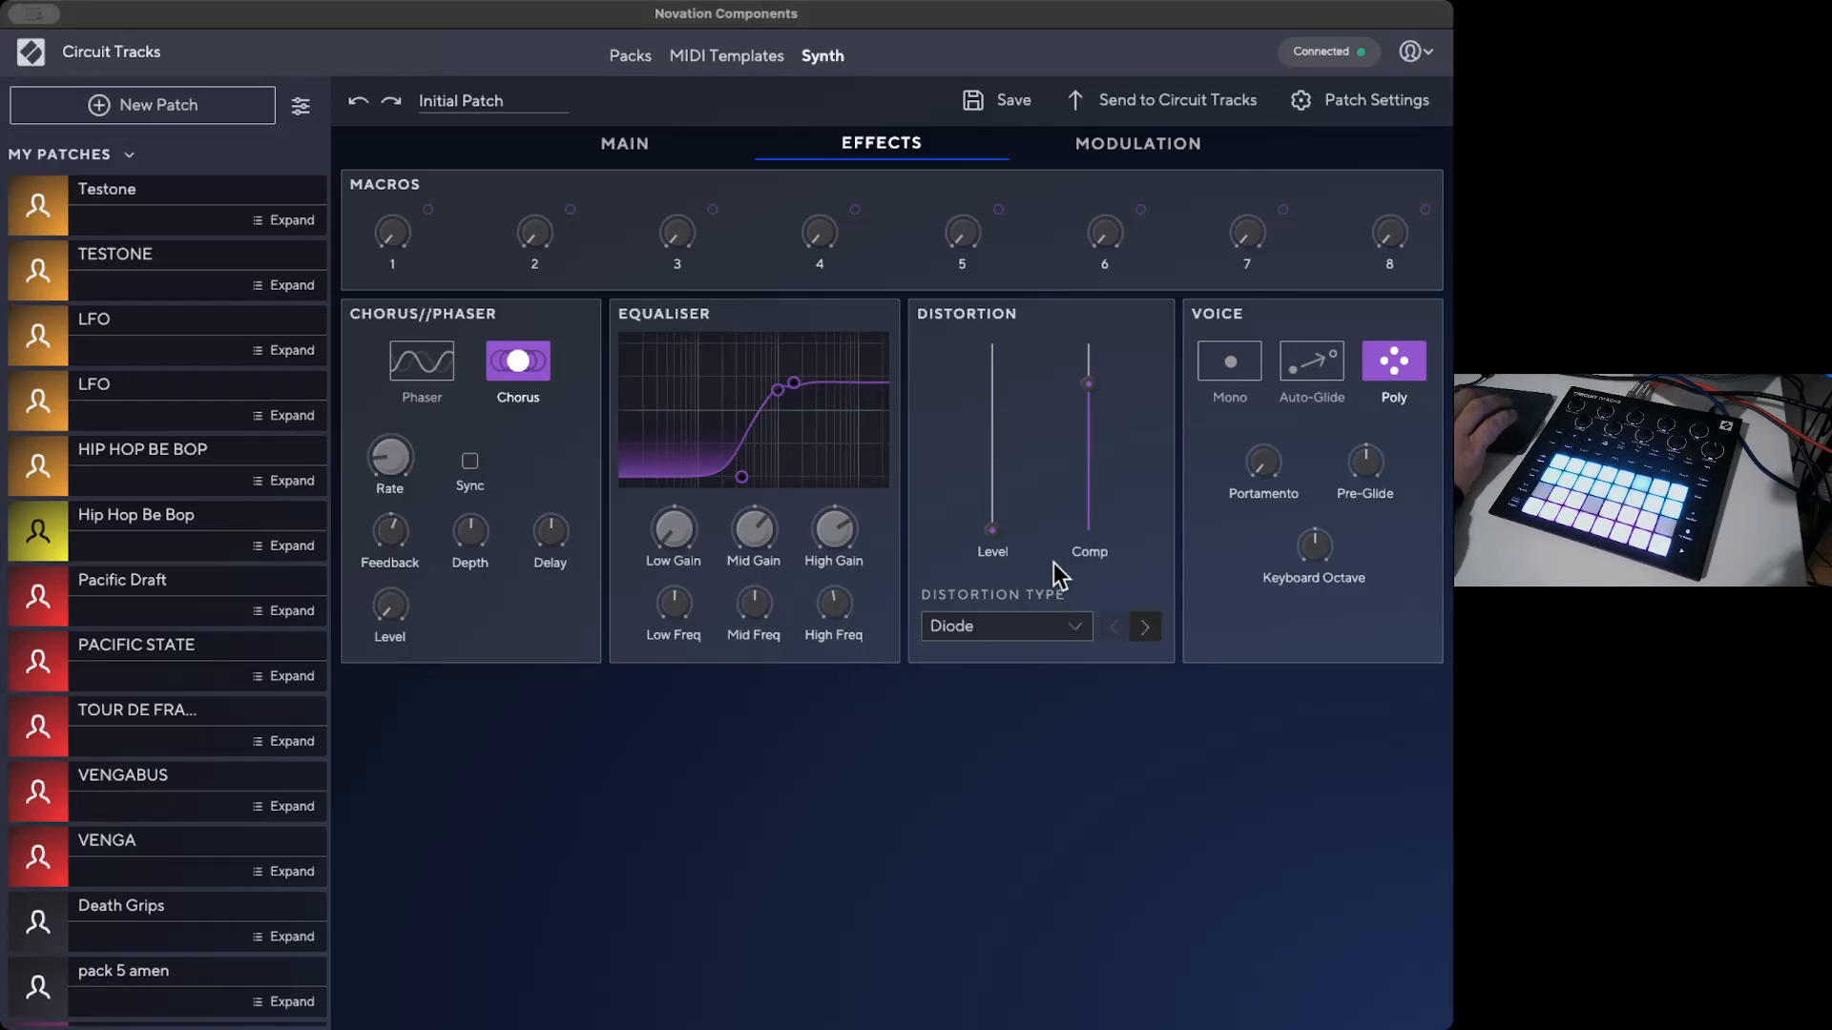
Step: Set the distortion type to Clipper and raise the distortion level to slightly above half
{"action": "left_click", "coordinate": [1080, 628]}
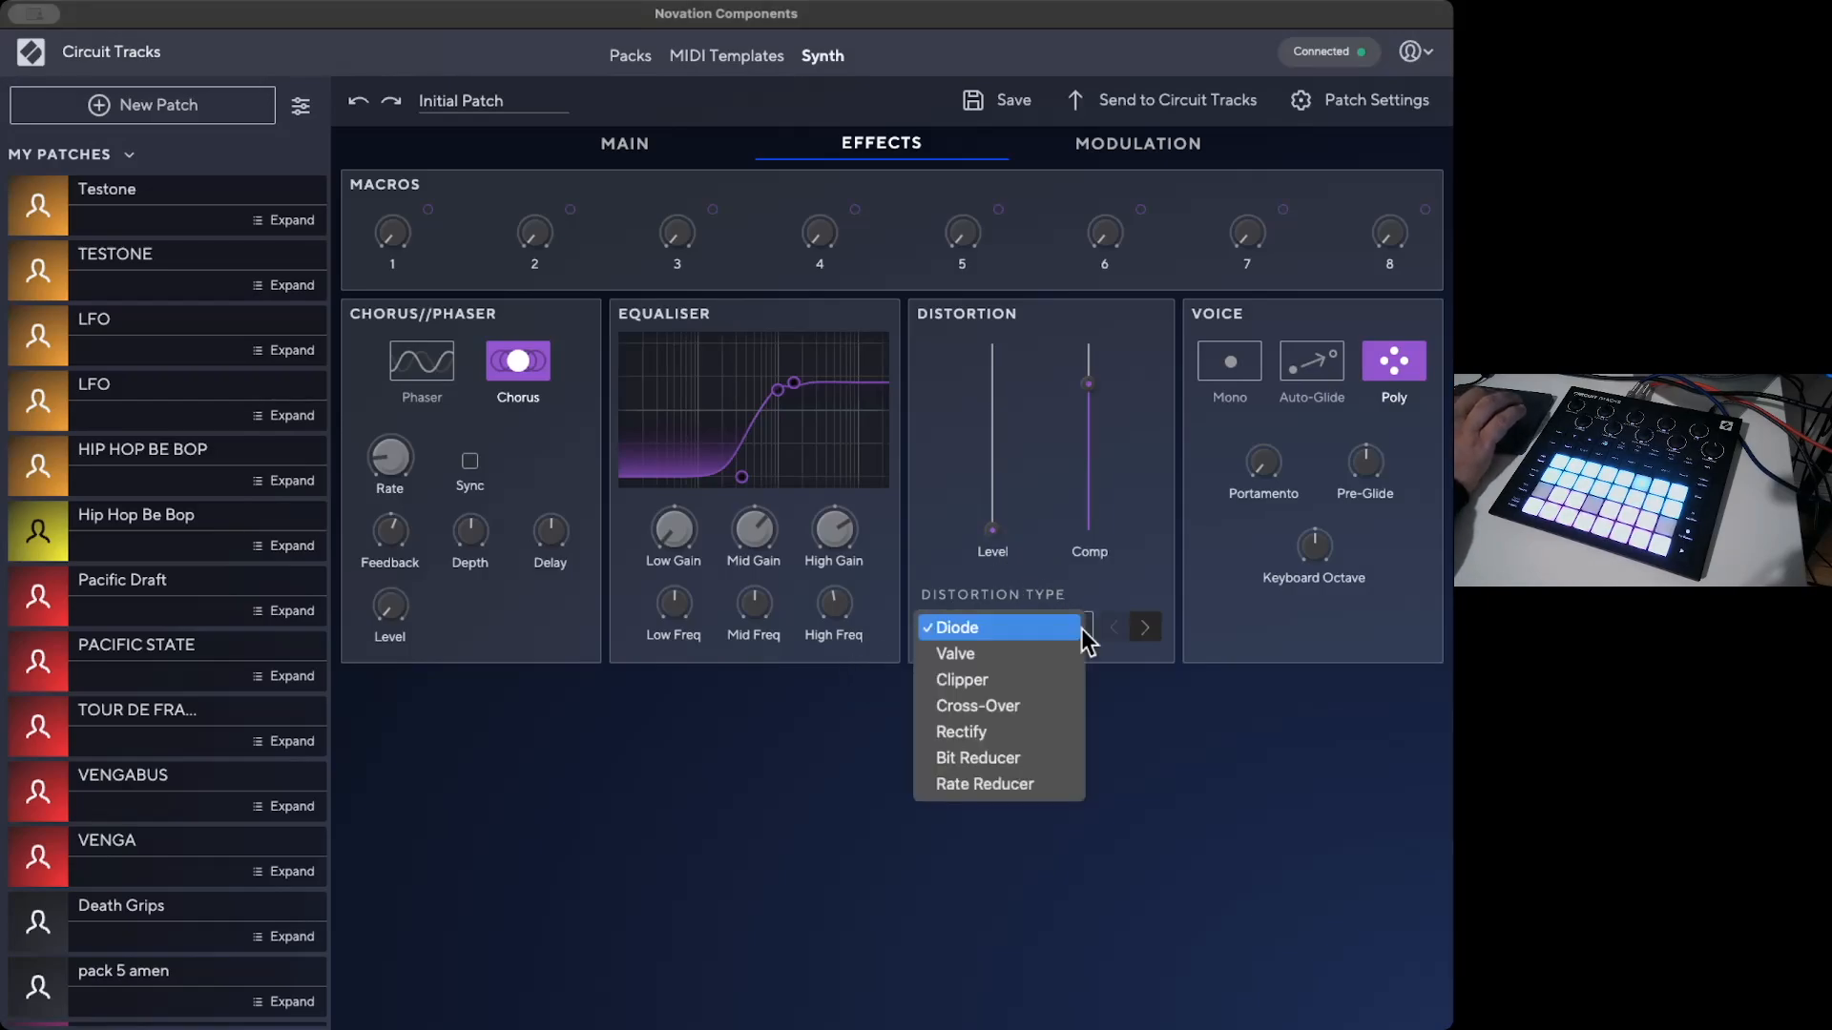
{"action": "left_click", "coordinate": [998, 681]}
{"action": "left_click_drag", "start_coordinate": [992, 530], "coordinate": [1006, 427]}
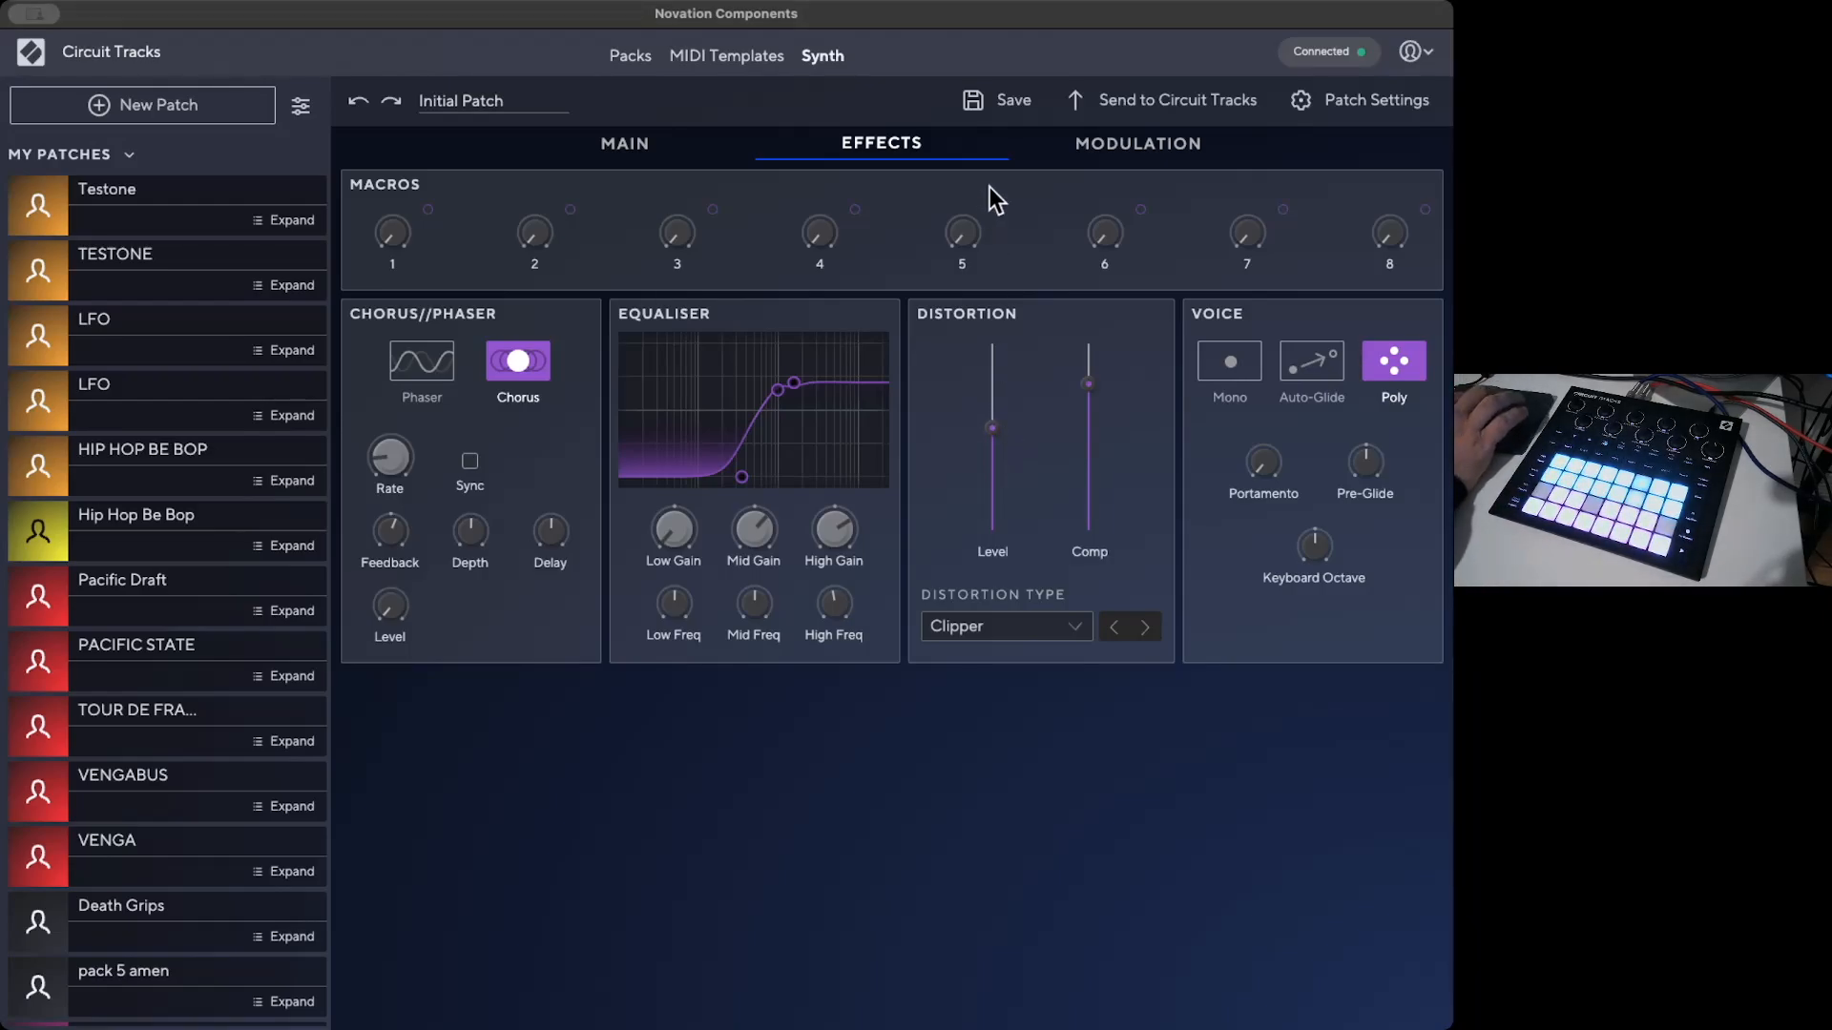
Step: Bring the mixer's Post FX level back down to its centre position
{"action": "left_click", "coordinate": [632, 160]}
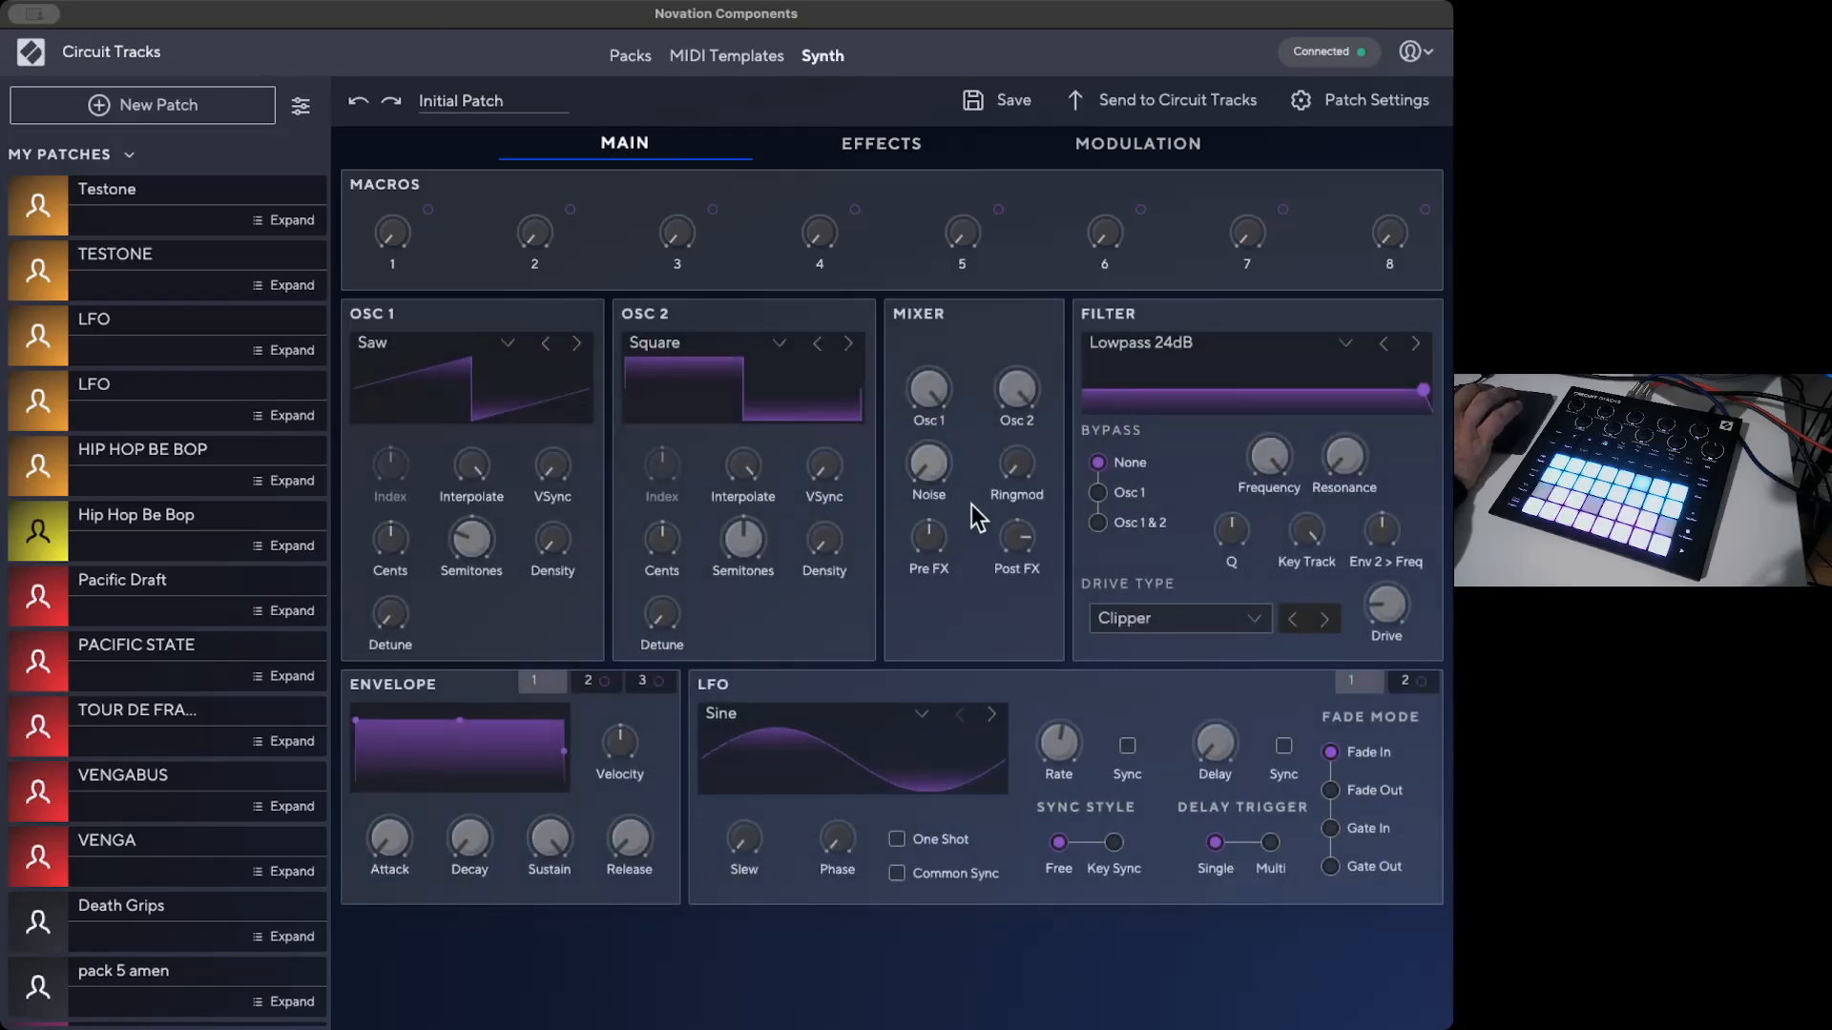
{"action": "mouse_move", "coordinate": [1024, 553]}
{"action": "left_mouse_down"}
{"action": "mouse_move", "coordinate": [1038, 597]}
{"action": "mouse_move", "coordinate": [1036, 579]}
{"action": "left_mouse_up"}
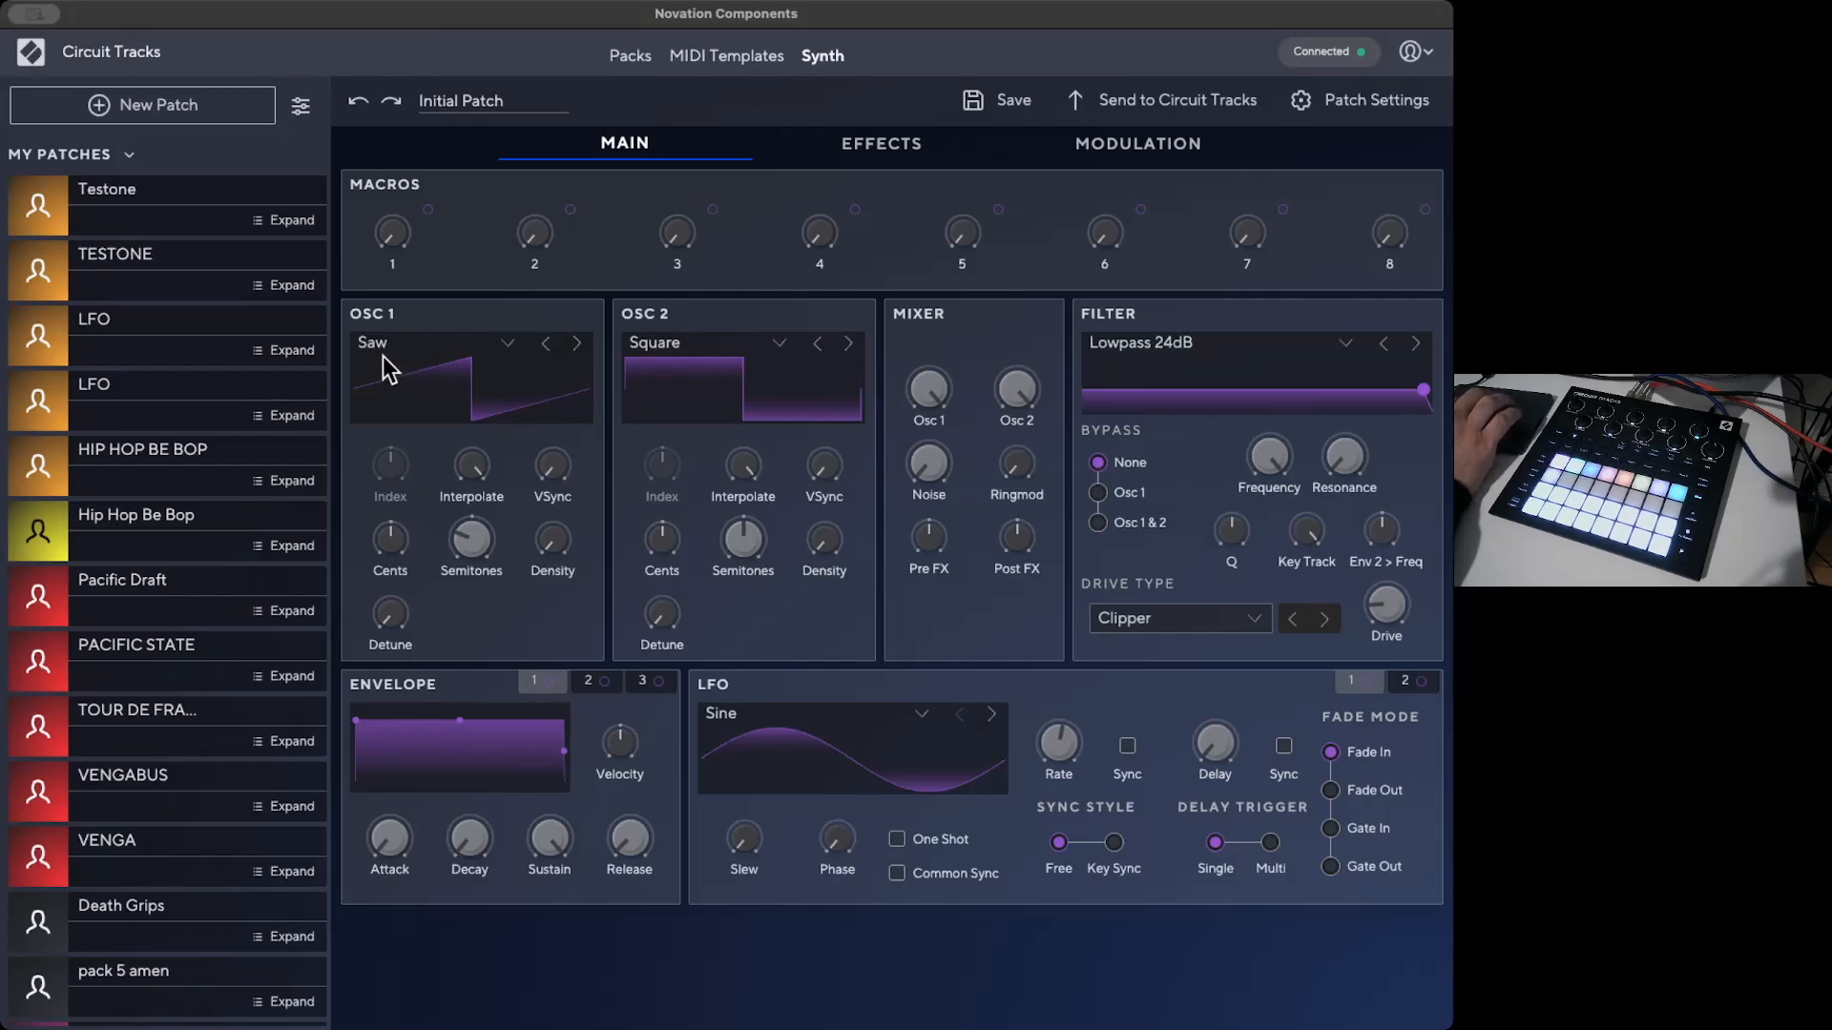
Step: Recheck the Osc 1 Semitones and make sure Envelope 1's attack and release are at minimum
{"action": "mouse_move", "coordinate": [471, 541]}
{"action": "left_click_drag", "start_coordinate": [385, 846], "coordinate": [408, 918]}
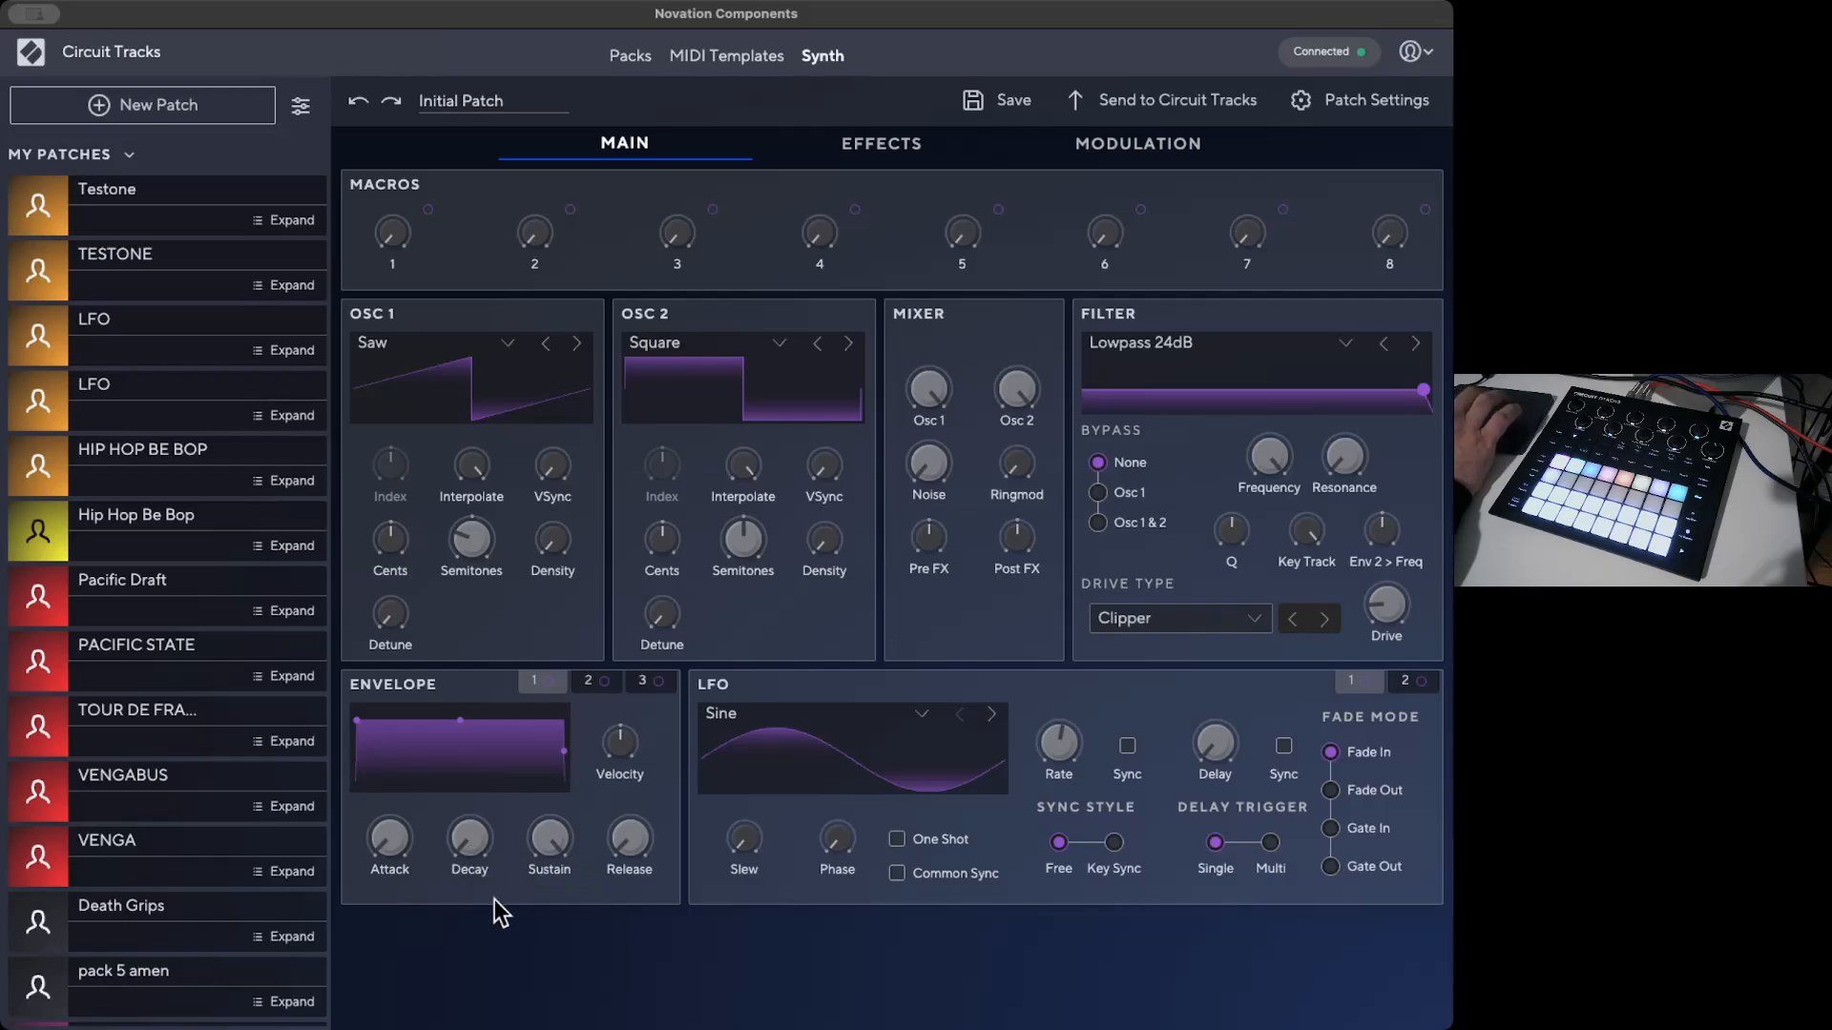
{"action": "left_click_drag", "start_coordinate": [630, 838], "coordinate": [660, 950]}
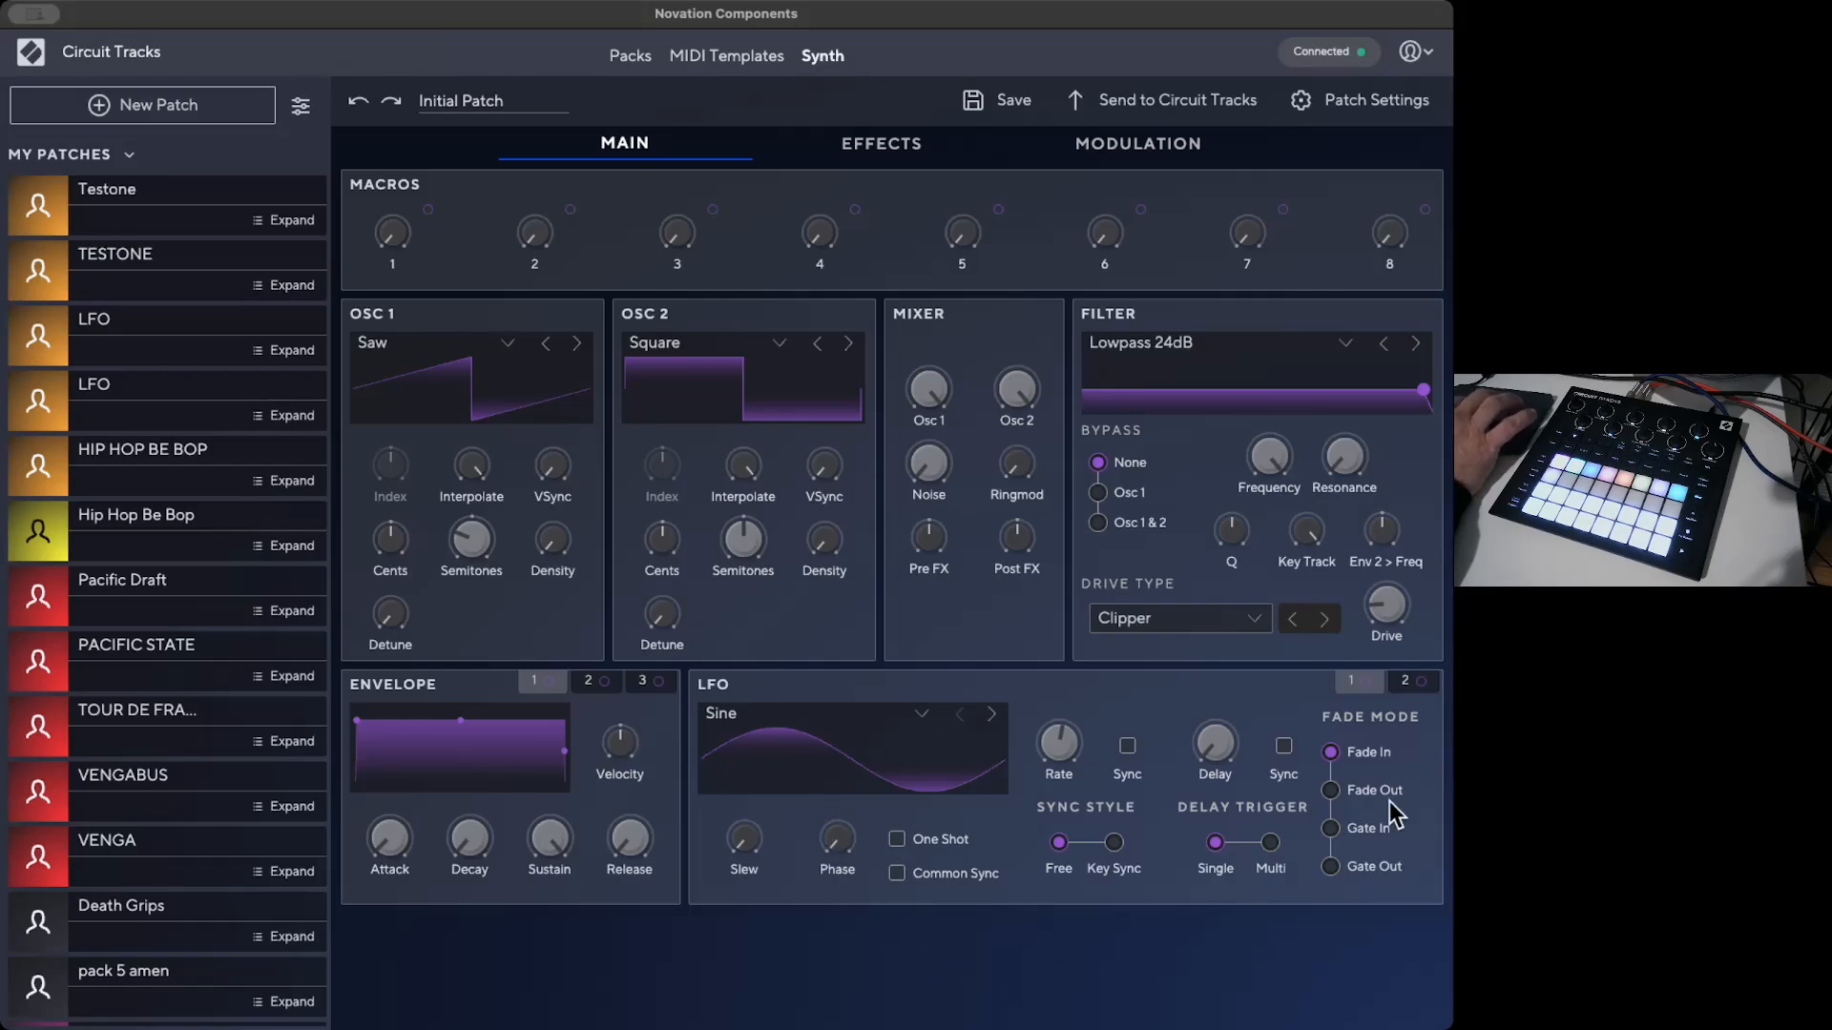
Step: Keep the equaliser's low gain at minimum and set the voice mode to Mono
{"action": "left_click", "coordinate": [878, 145]}
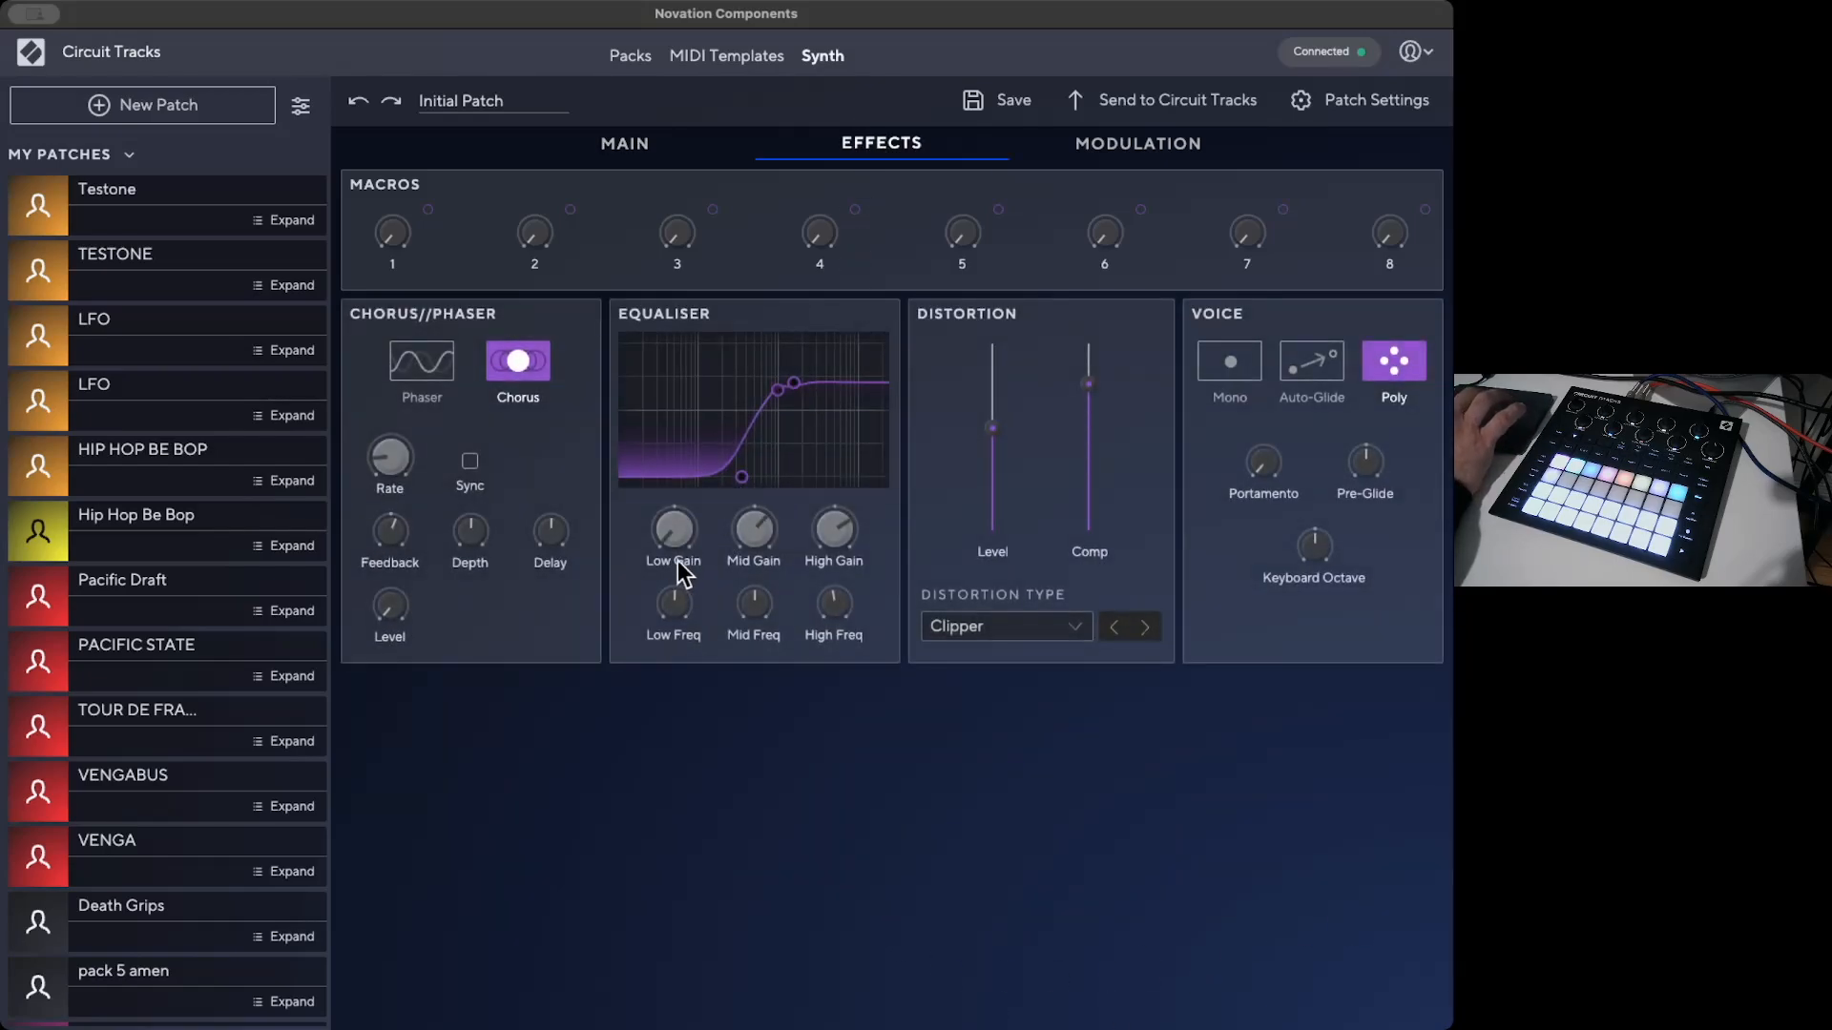
{"action": "left_click_drag", "start_coordinate": [678, 551], "coordinate": [693, 625]}
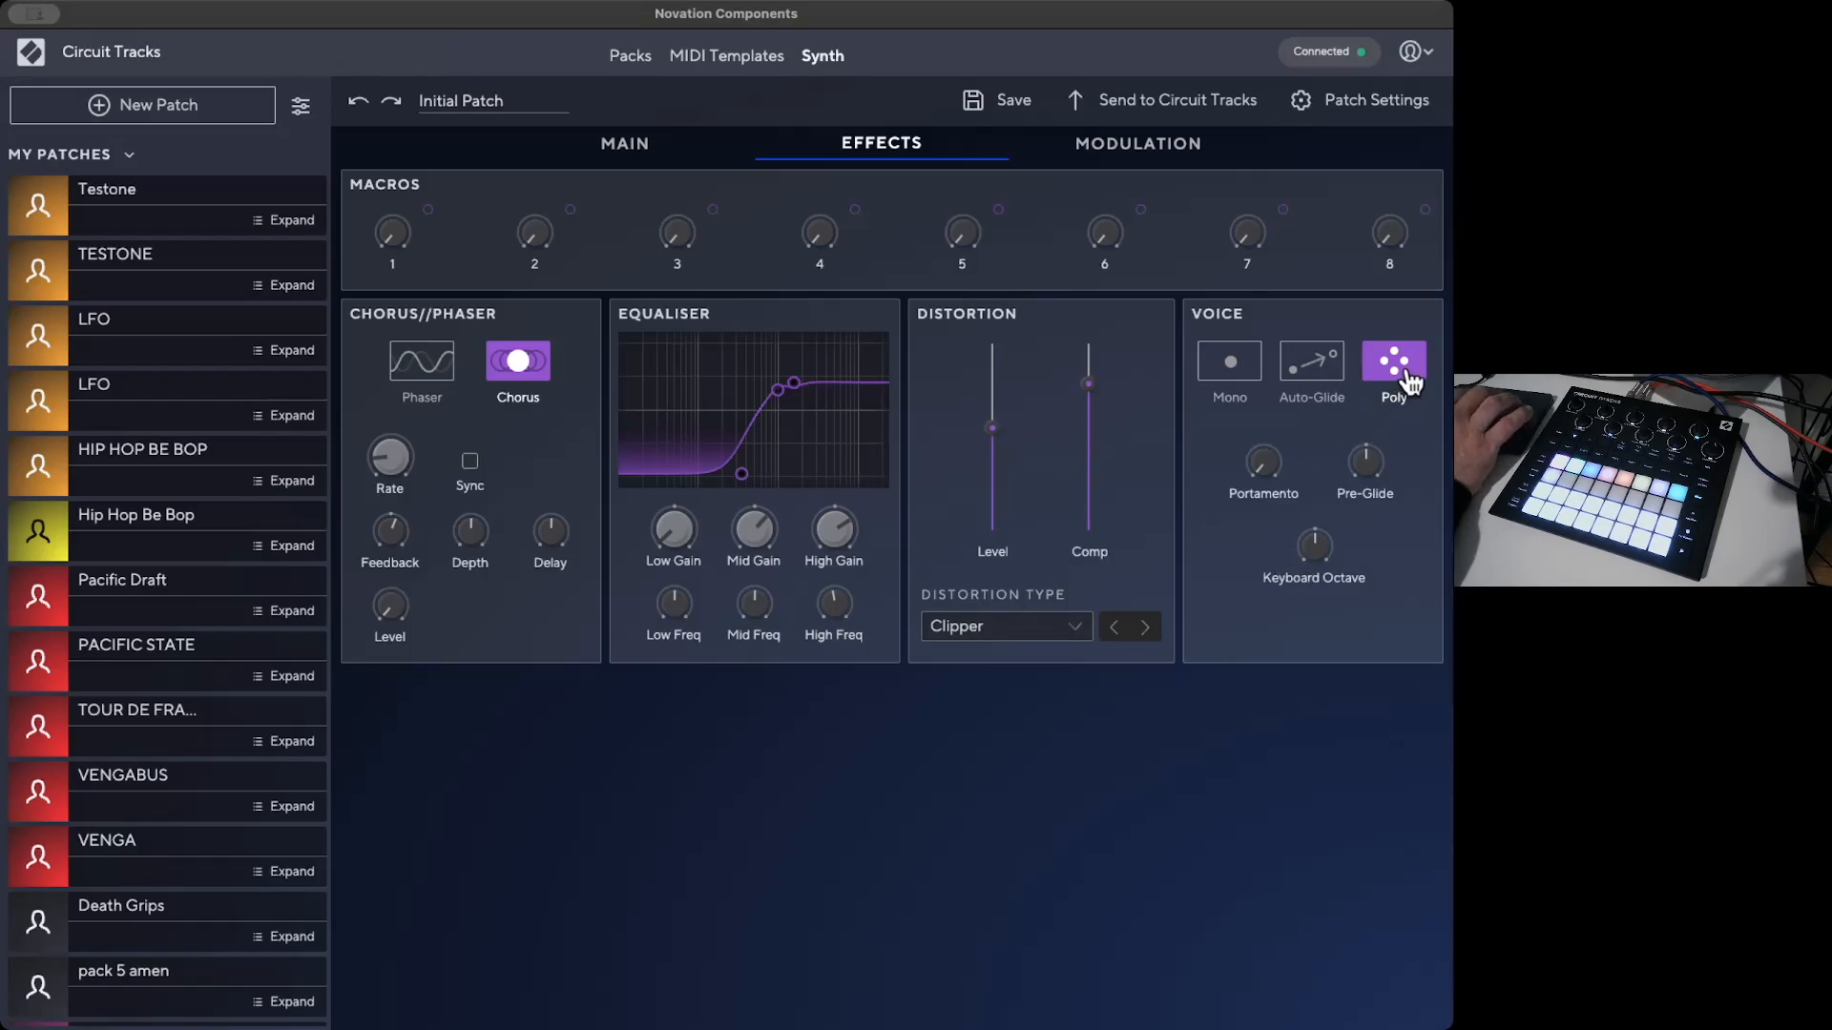
{"action": "left_click", "coordinate": [1233, 369]}
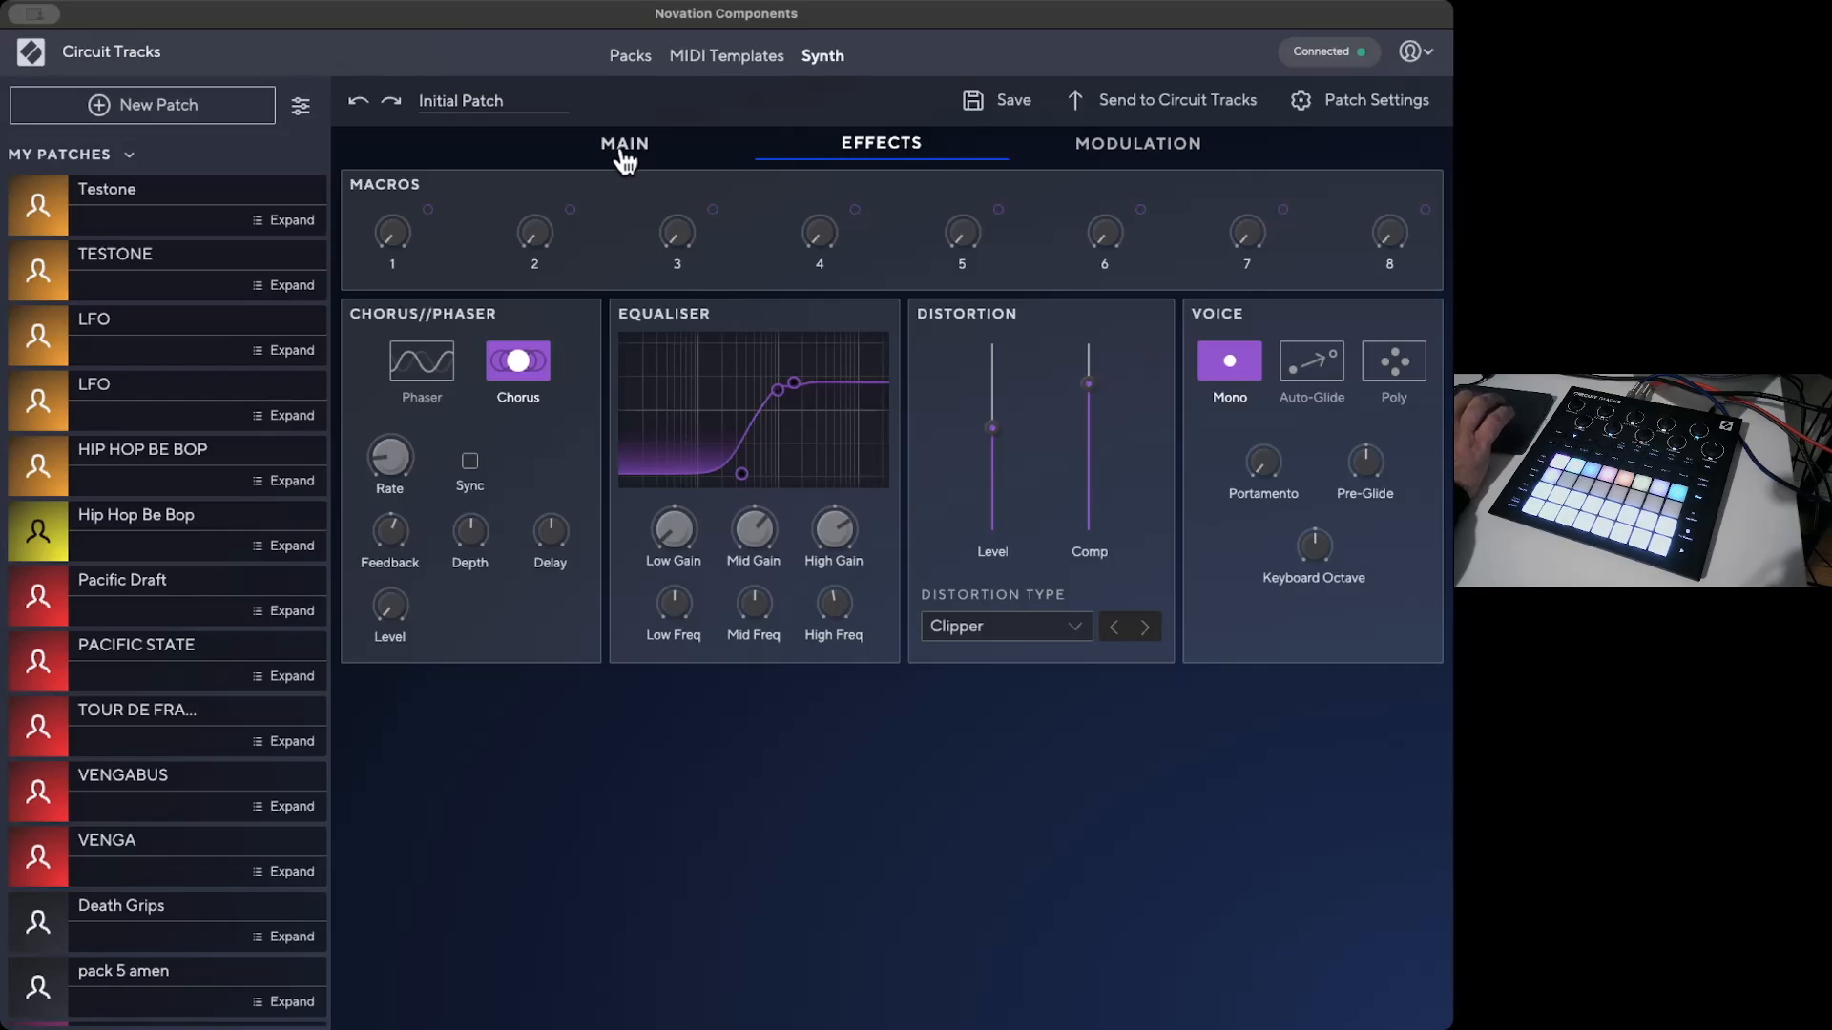
Step: Examine the new patch's macro destinations and its list of modulation slots
{"action": "left_click", "coordinate": [1151, 164]}
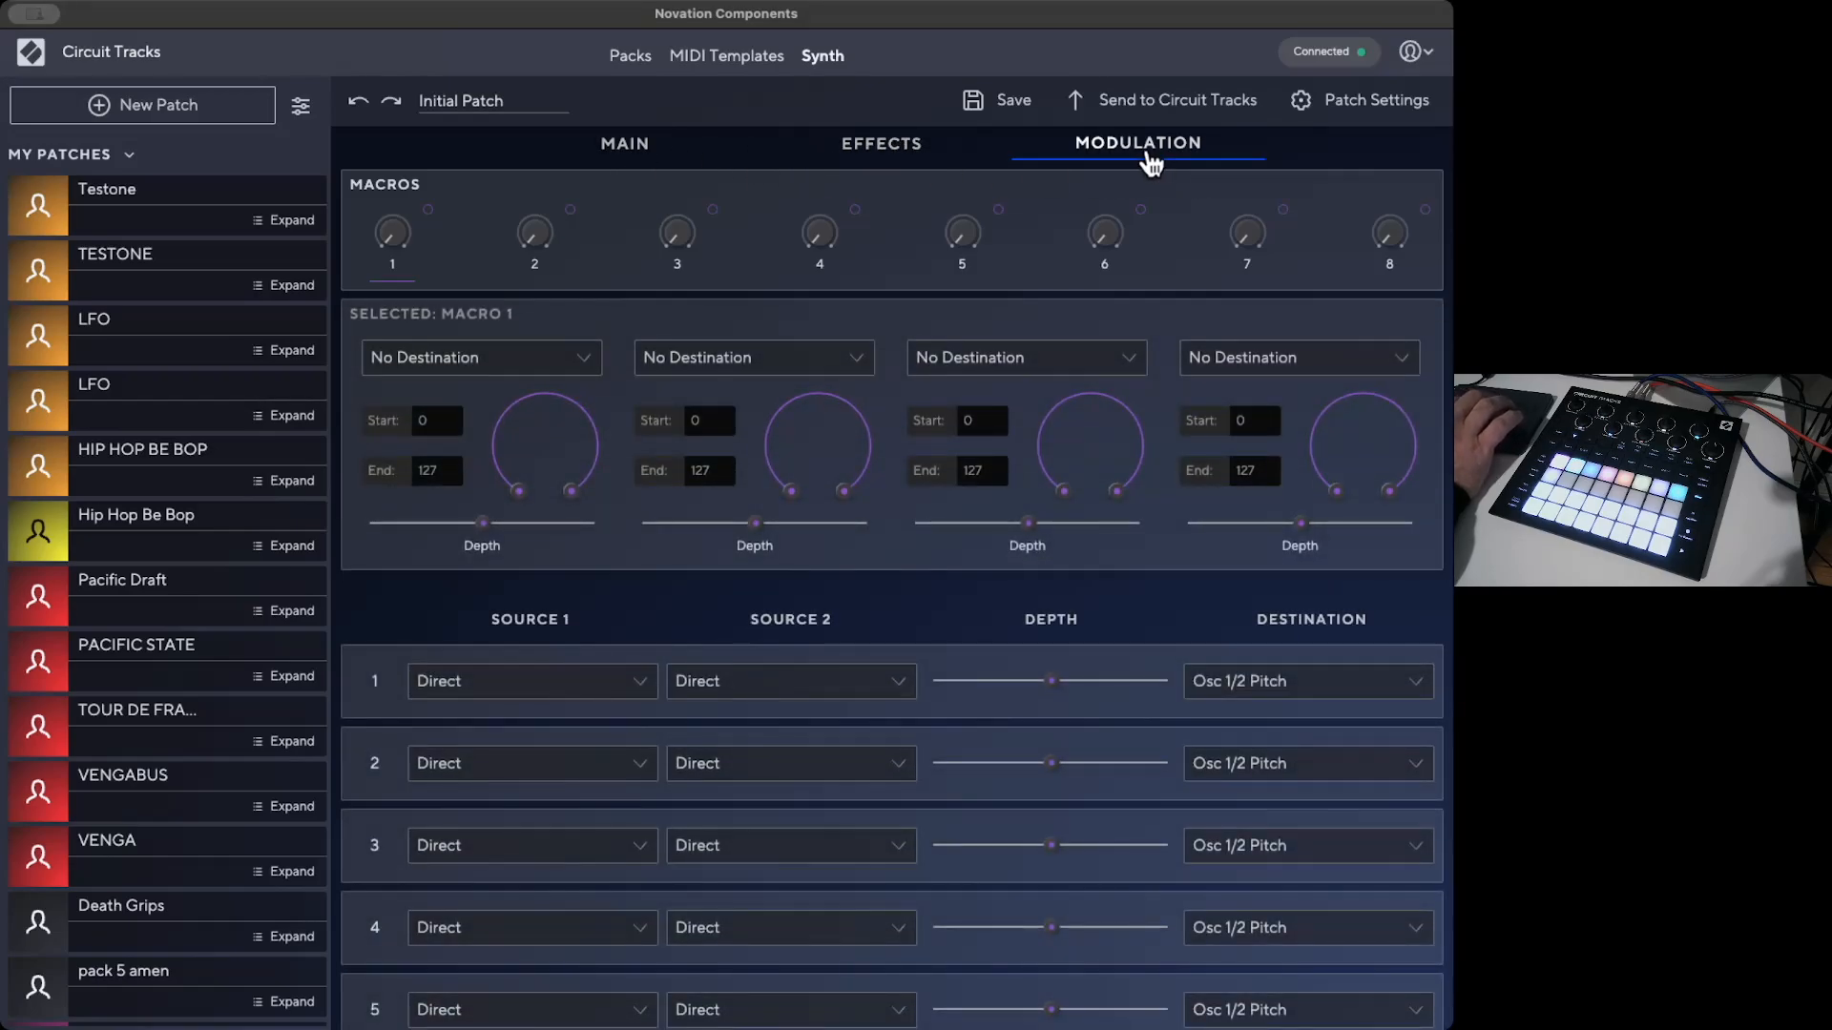
{"action": "scroll", "coordinate": [862, 721], "scroll_direction": "down", "scroll_amount": 1}
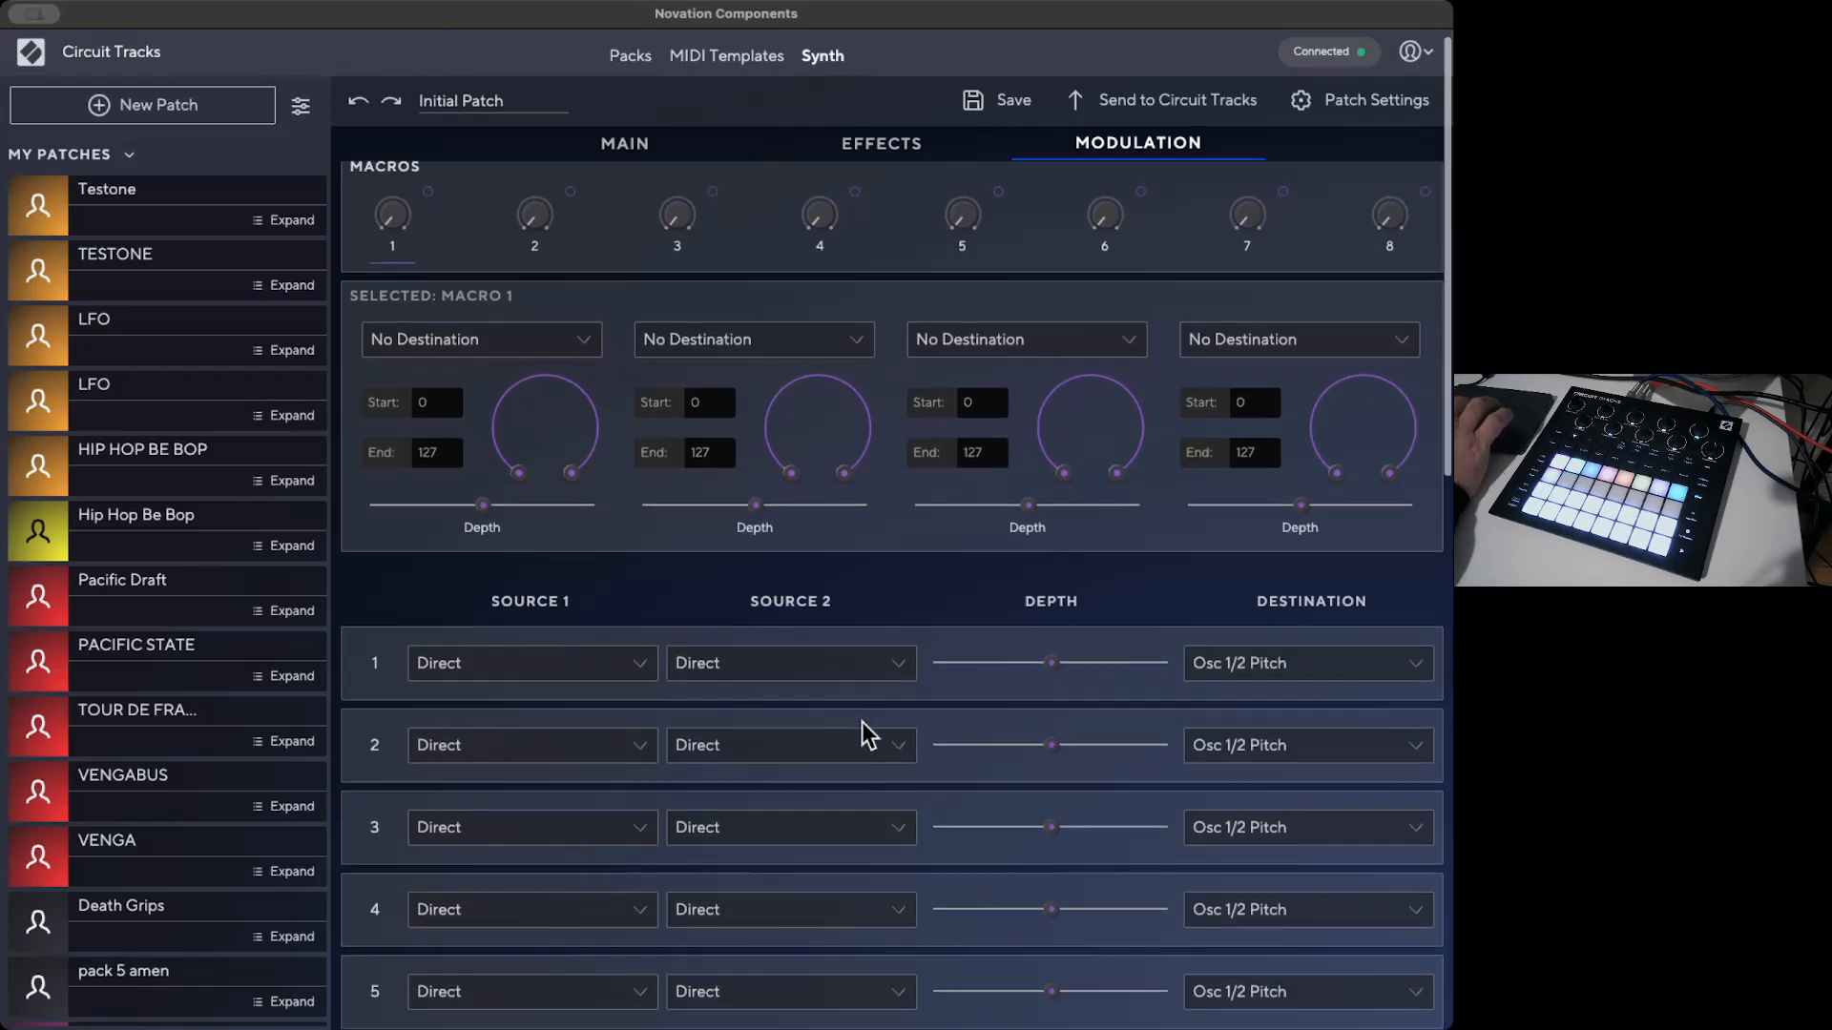
{"action": "scroll", "coordinate": [862, 721], "scroll_direction": "down", "scroll_amount": 12}
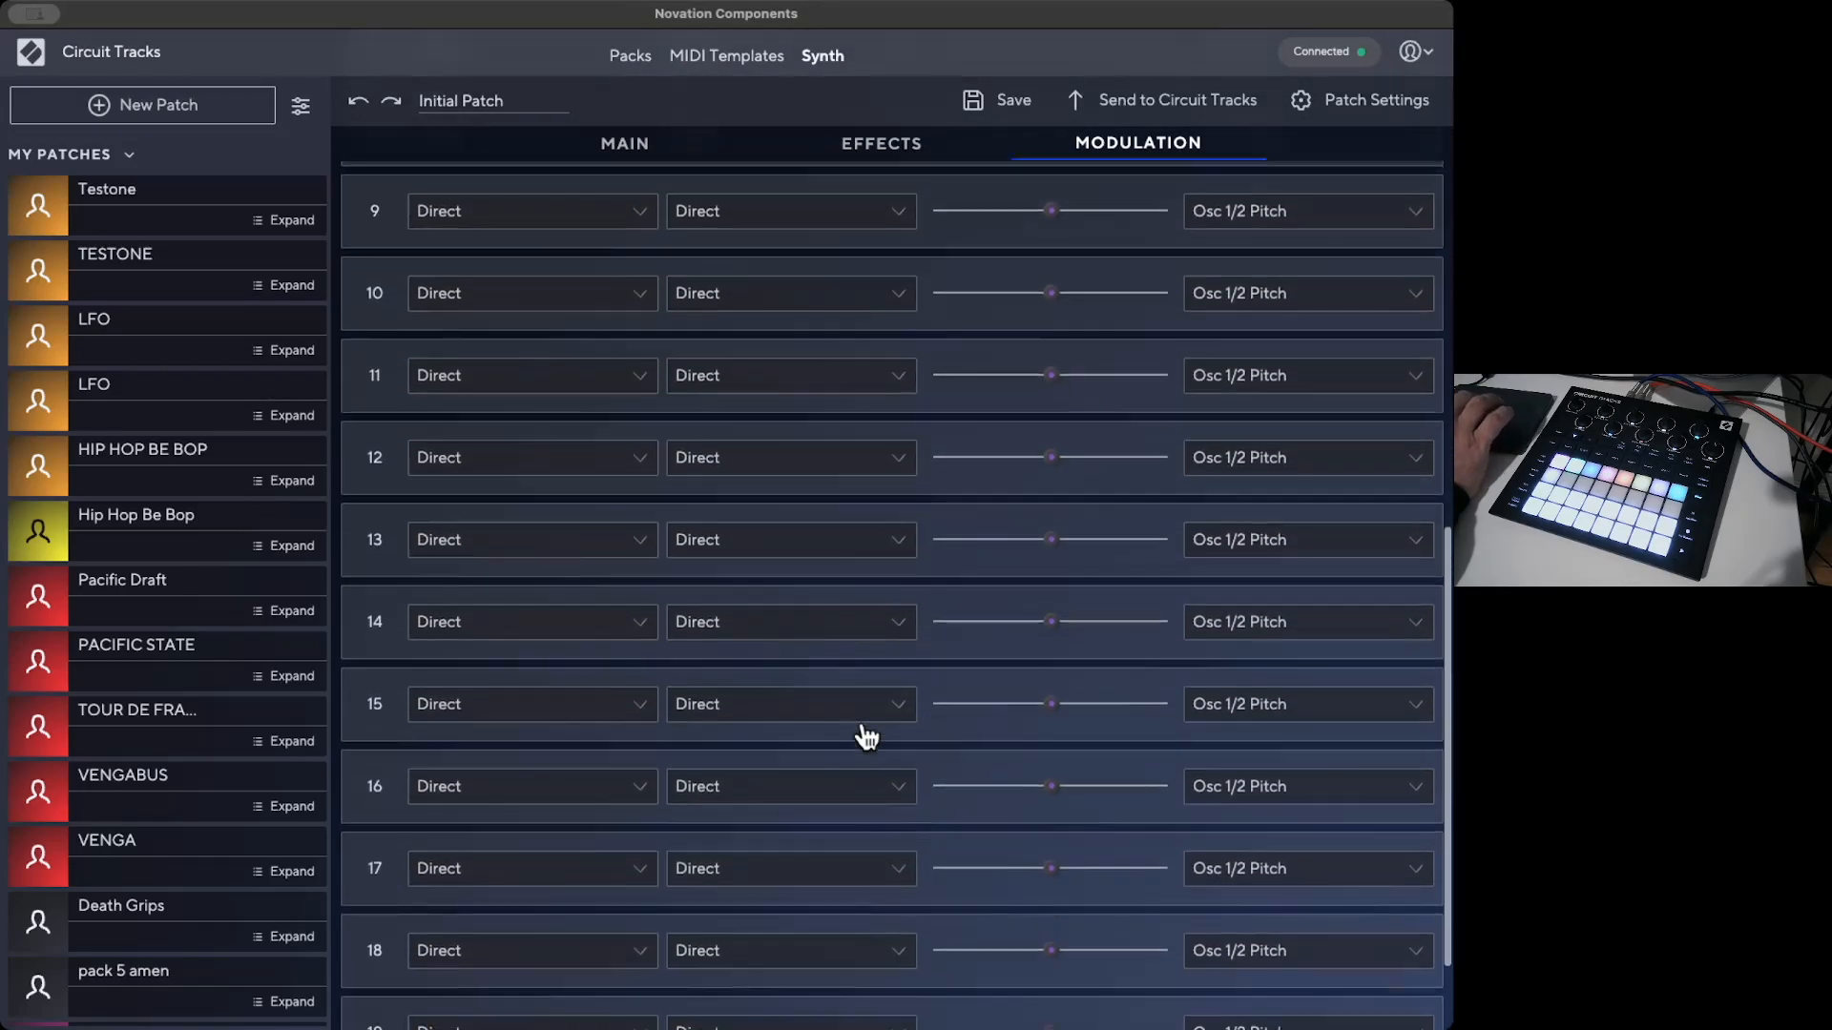
{"action": "scroll", "coordinate": [866, 734], "scroll_direction": "up", "scroll_amount": 15}
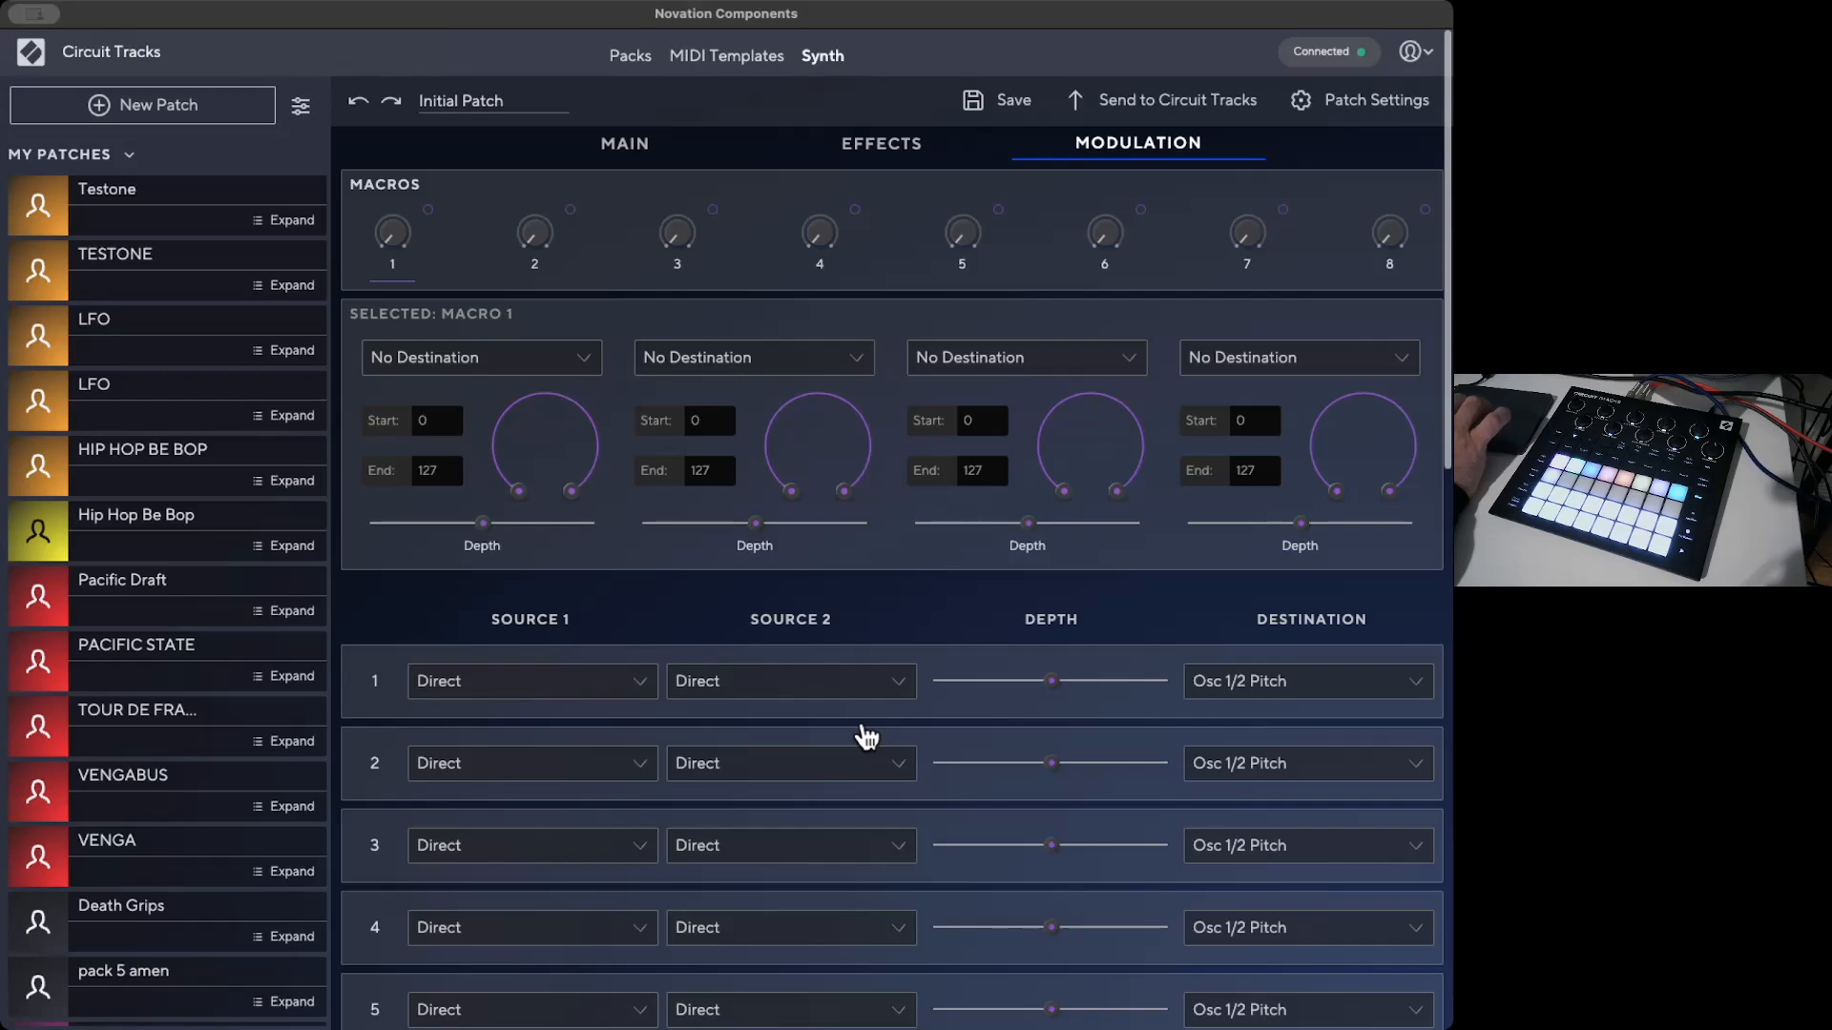